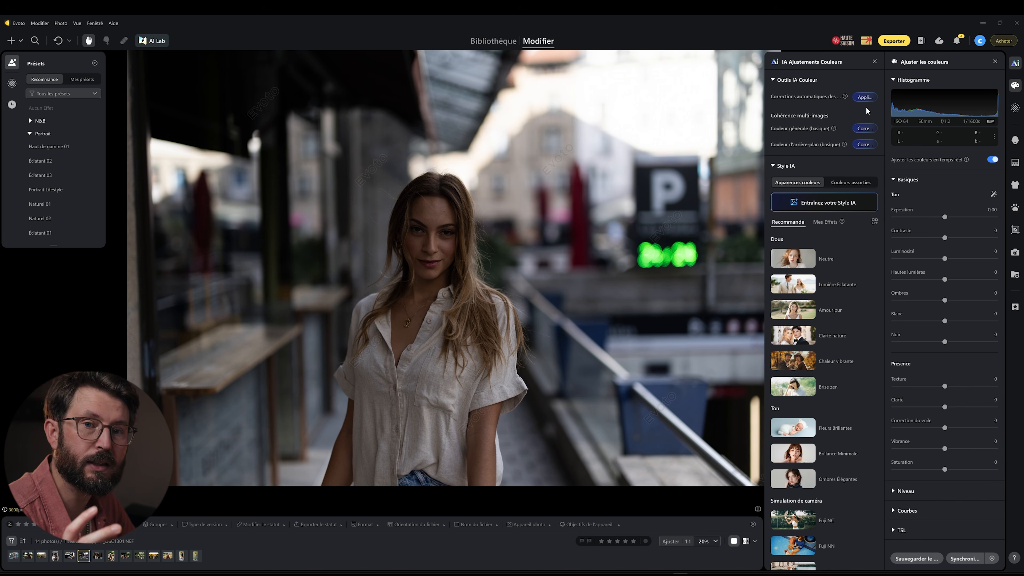
- Apply the automatic colour corrections and the Chaleur vibrante AI style at strength 84 to the street portrait
left_click(873, 100)
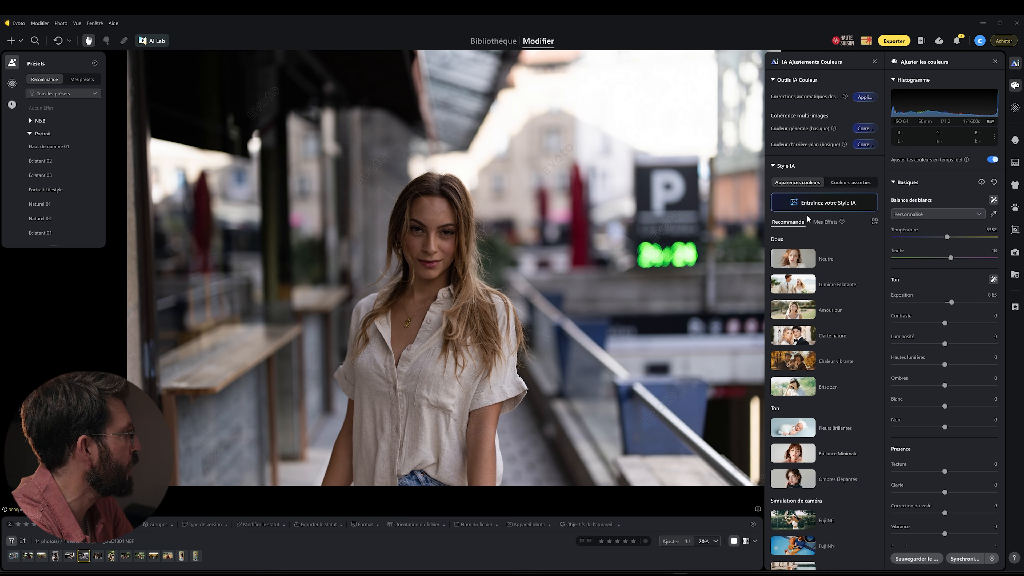
left_click(838, 360)
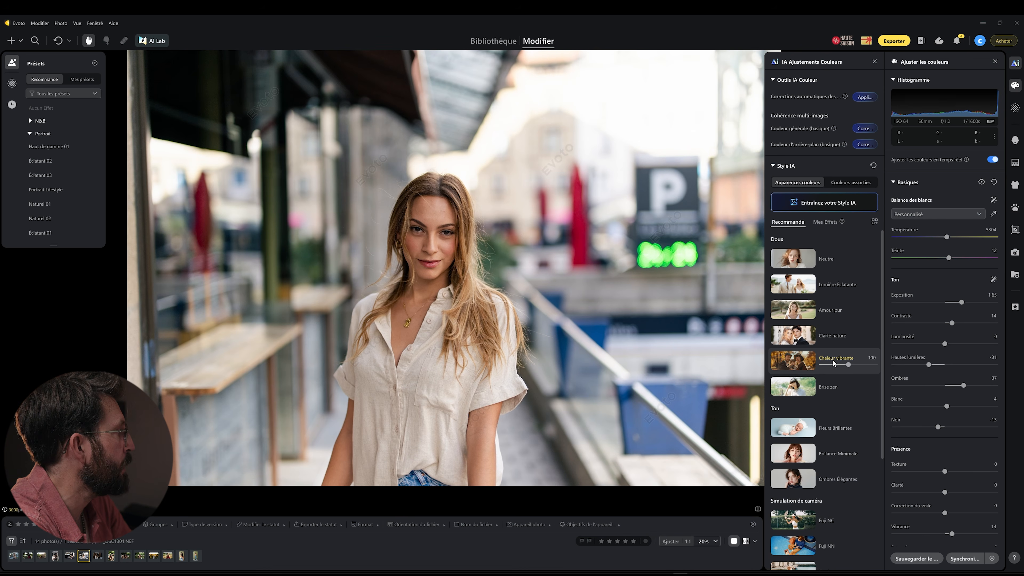
left_click_drag(849, 367, 846, 369)
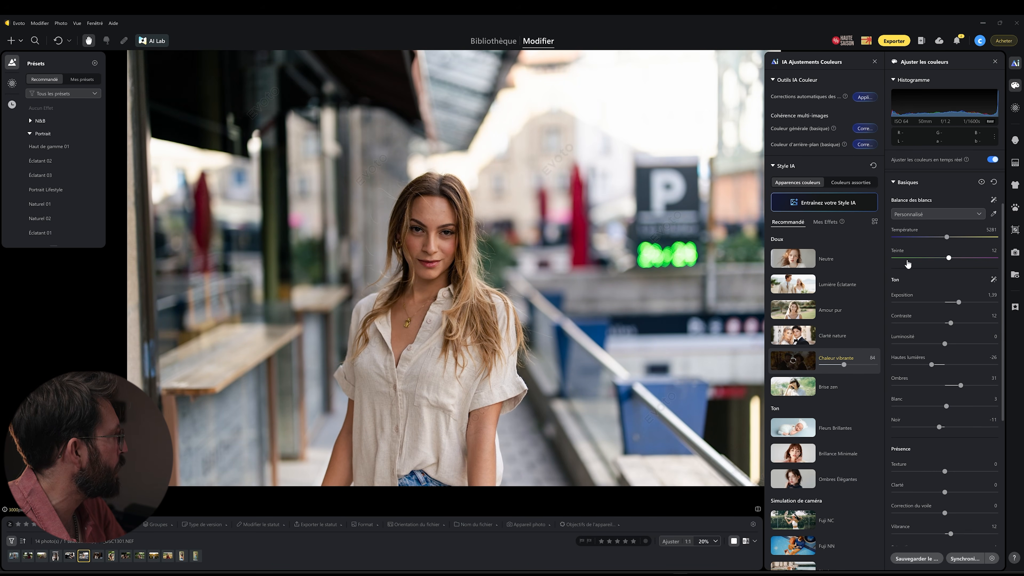
scroll(981, 381, "down", 2)
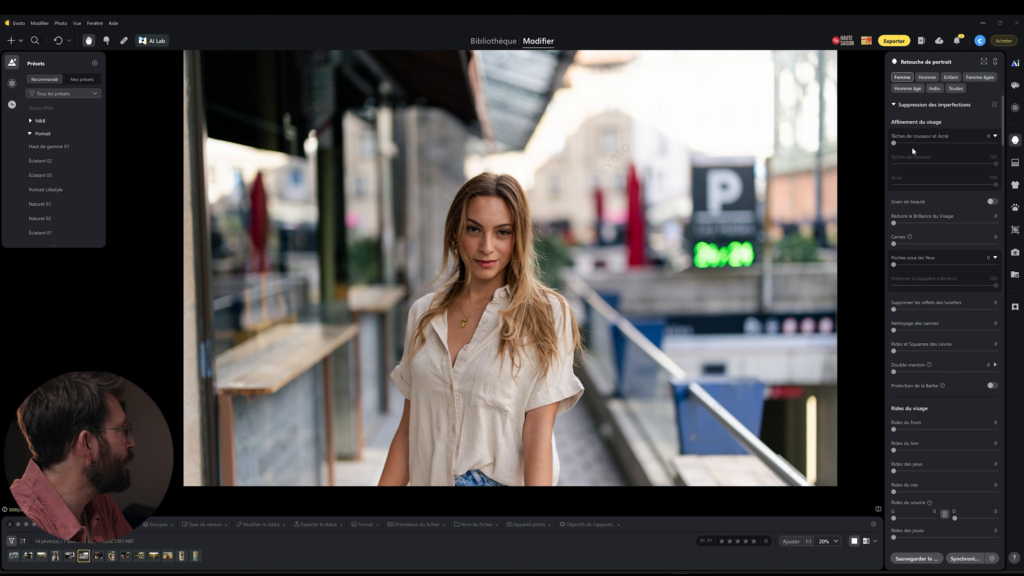
- In the portrait retouching, set Tâches de rousseur et Acné to 73 and Réduire la Brillance du Visage to 9
scroll(468, 242, "up", 2)
scroll(468, 243, "up", 2)
scroll(518, 226, "down", 2)
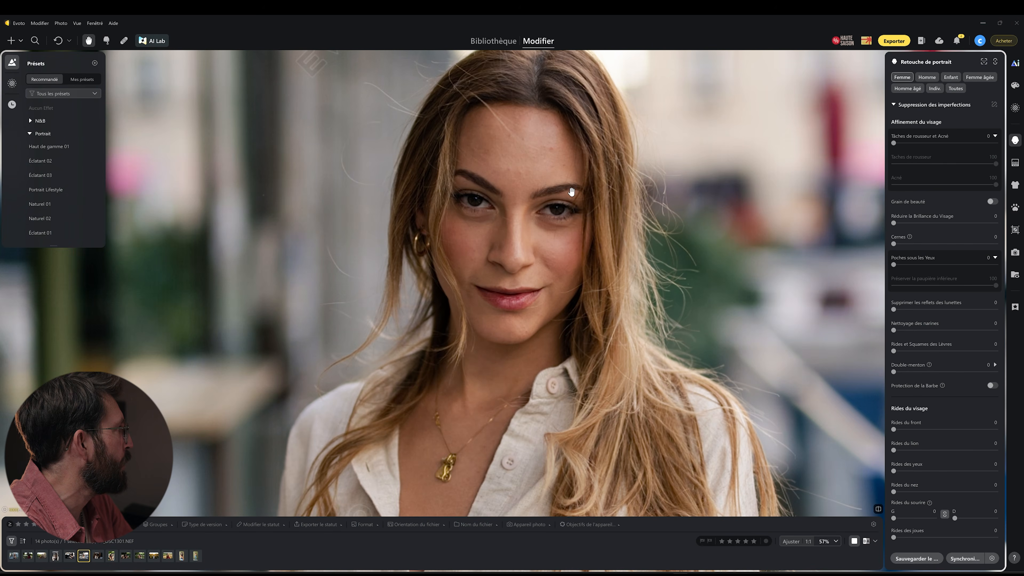
scroll(572, 192, "down", 1)
left_click(968, 143)
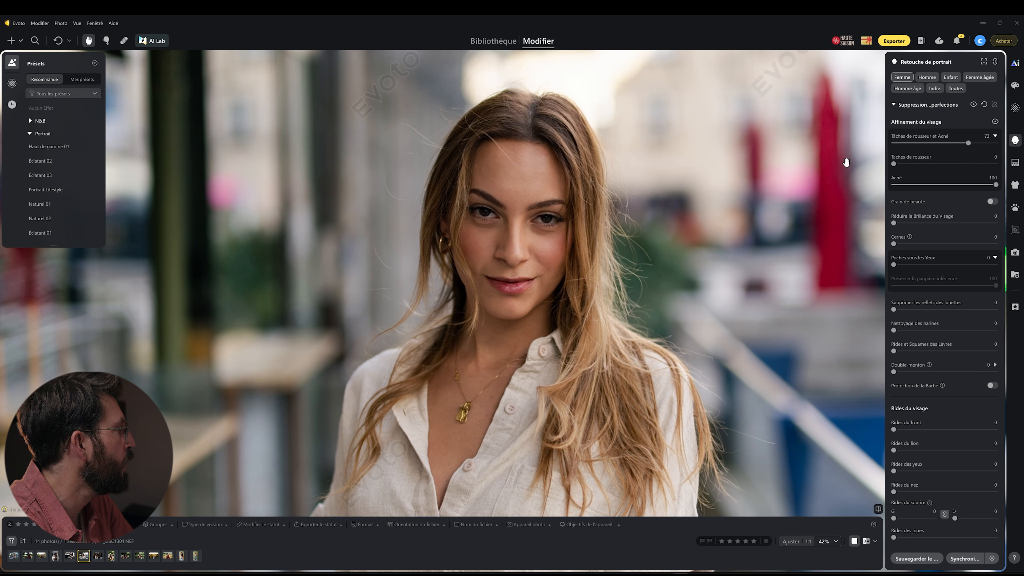
left_click_drag(894, 223, 903, 224)
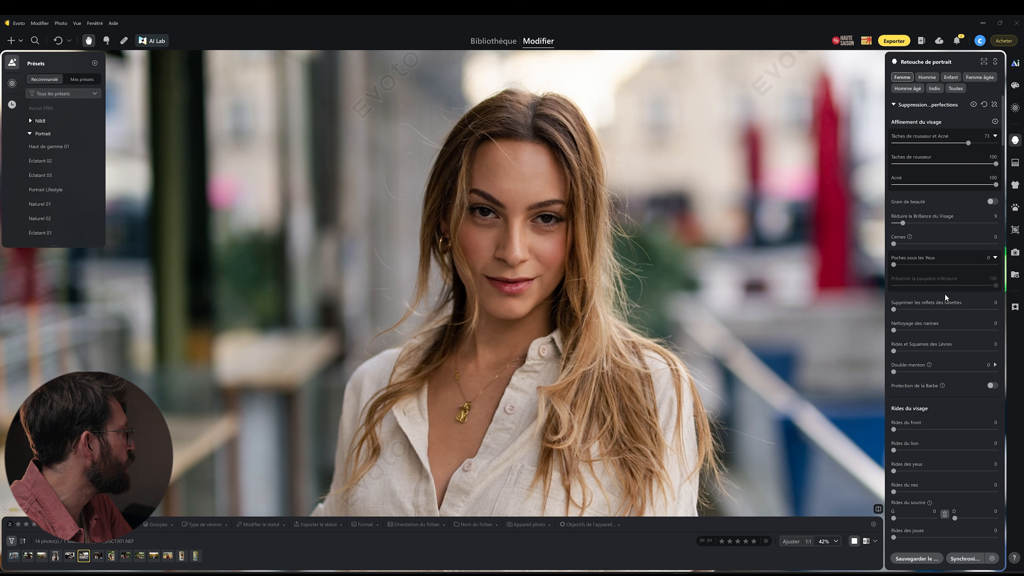
- Adjust the skin tone with AI face unification at 16, AI body unification at 26 and Teinte at 9
scroll(917, 269, "down", 10)
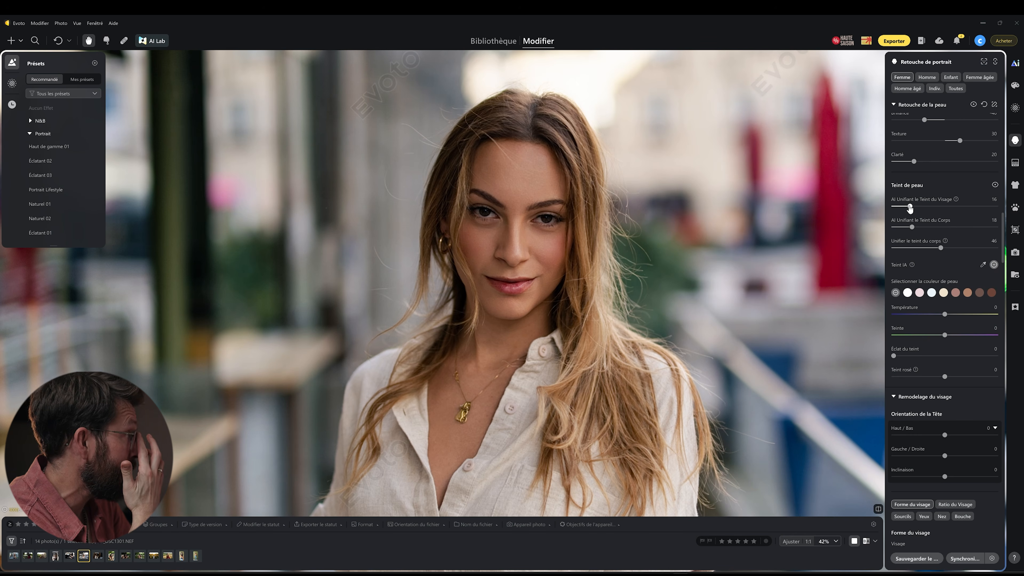
mouse_move(911, 208)
left_mouse_down()
mouse_move(956, 207)
mouse_move(910, 206)
left_mouse_up()
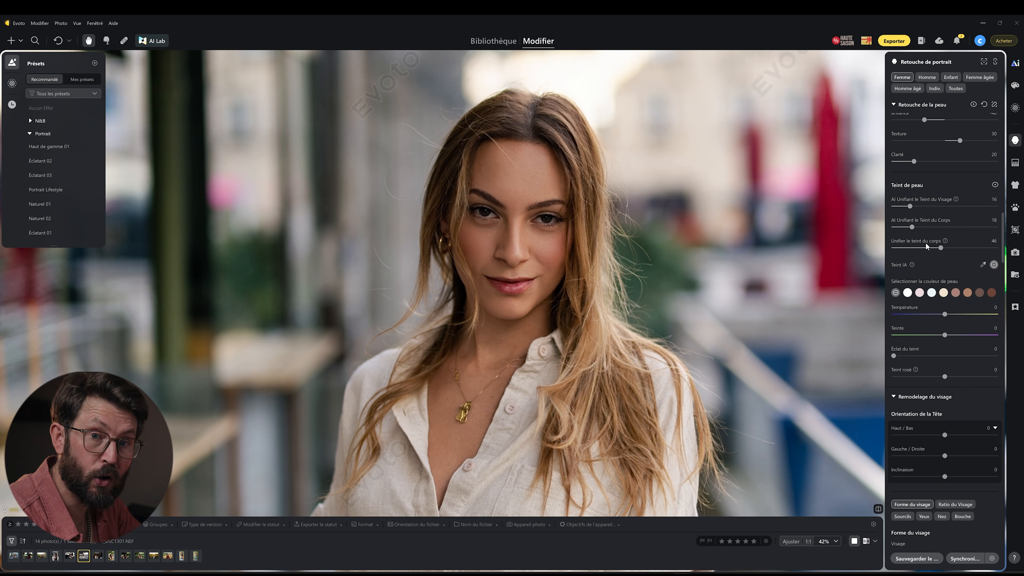
left_click_drag(913, 227, 923, 230)
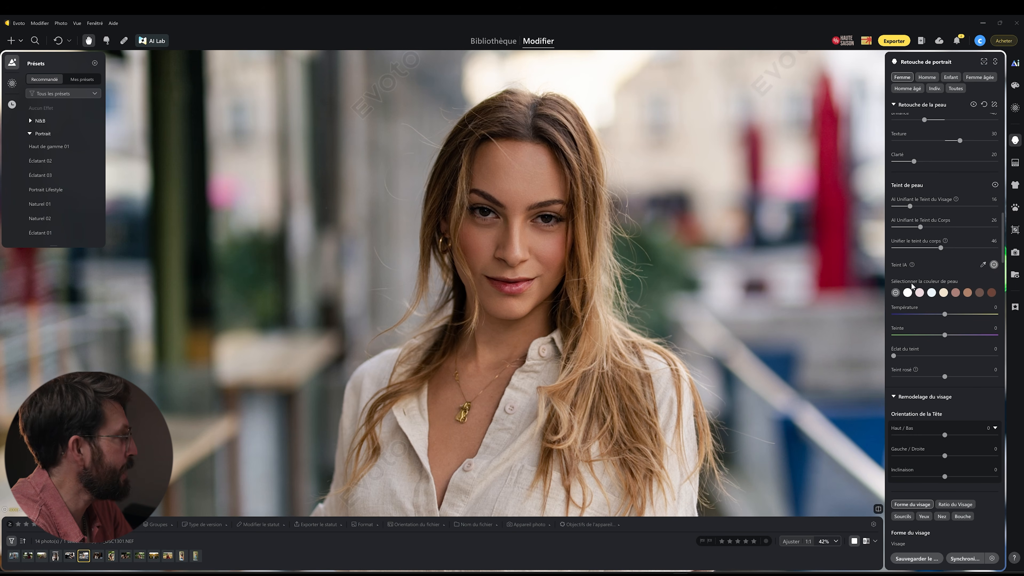
left_click_drag(945, 315, 951, 339)
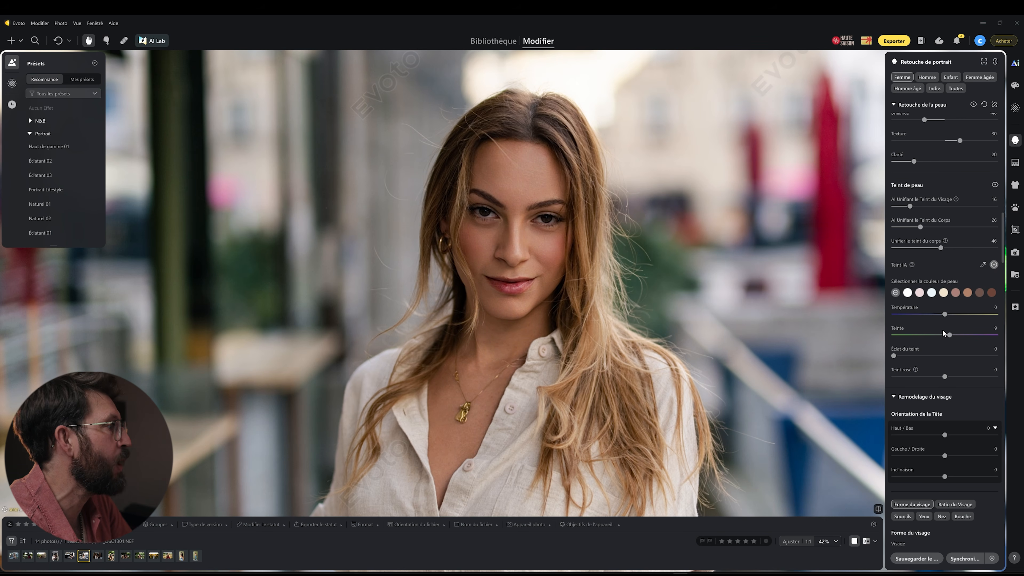
scroll(596, 322, "down", 3)
scroll(588, 319, "up", 2)
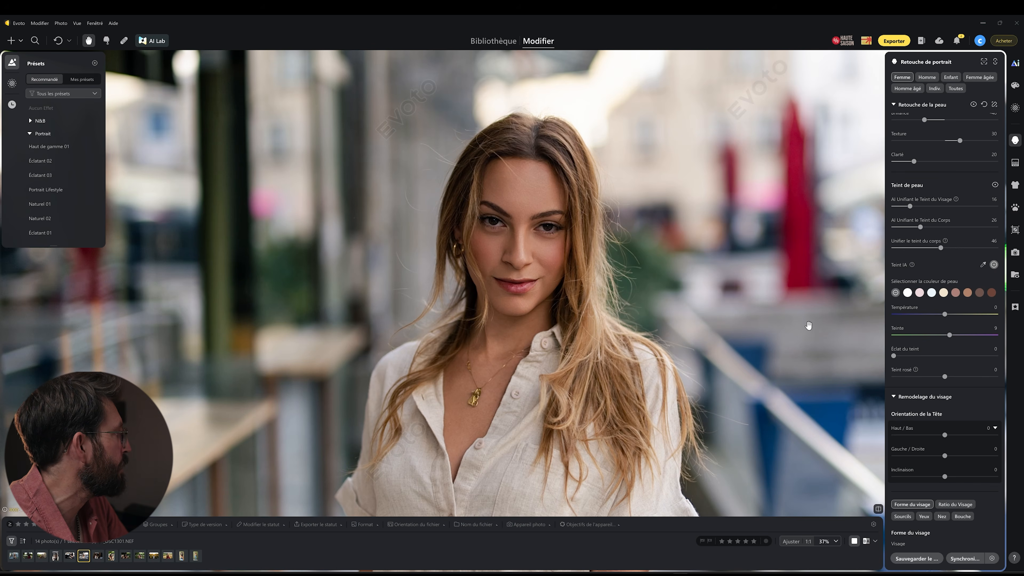
- Enable AI iris correction with Regard direct, keeping the iris size and horizontal offsets at 0
scroll(959, 375, "down", 10)
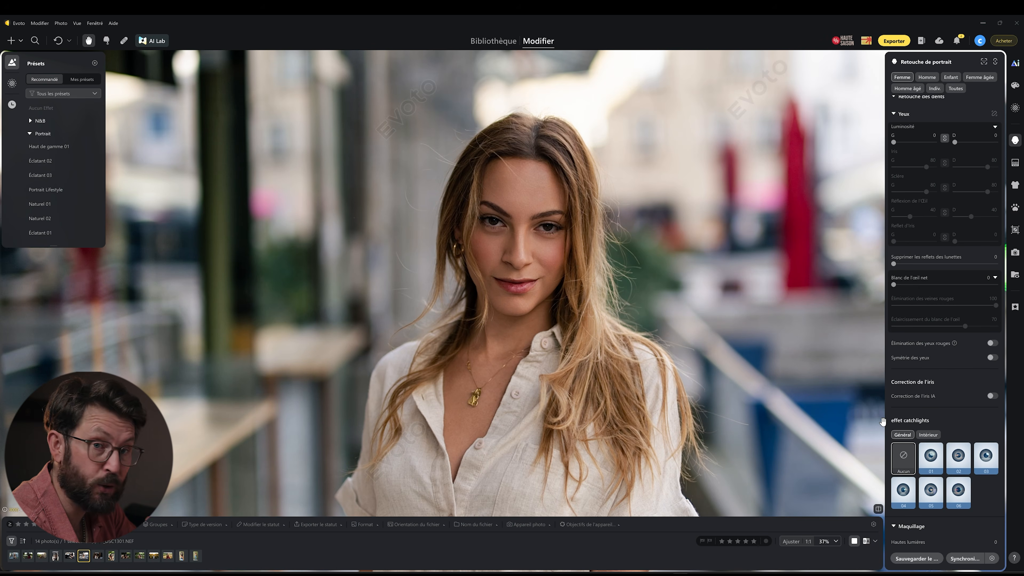
scroll(940, 393, "down", 2)
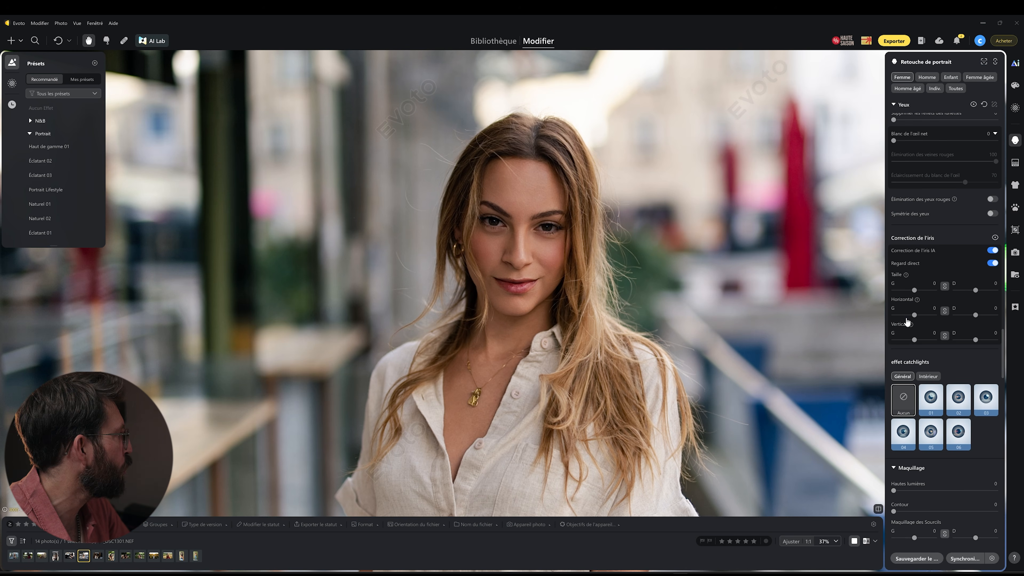
left_click_drag(915, 315, 915, 315)
double_click(915, 315)
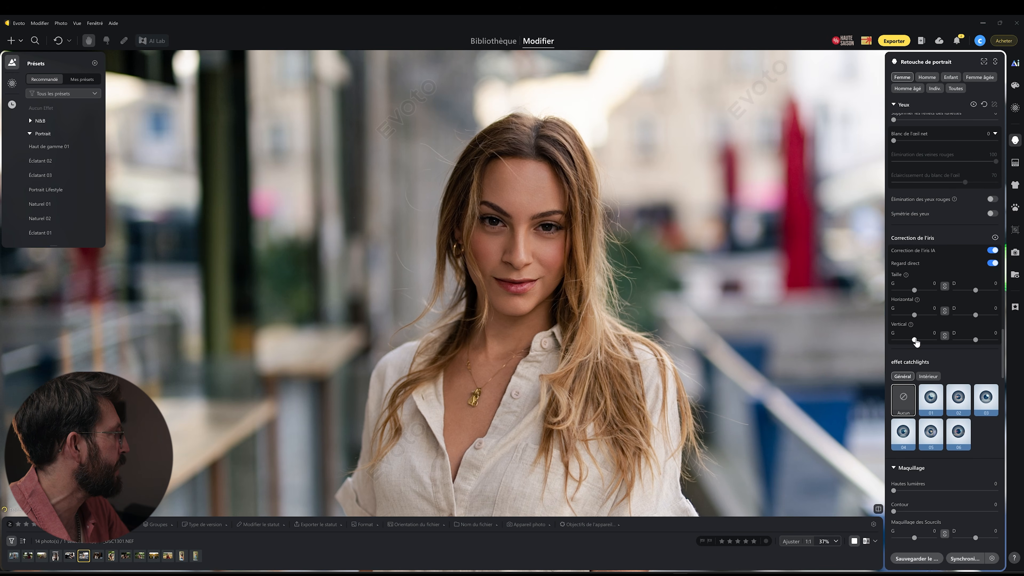
left_click_drag(915, 293, 915, 295)
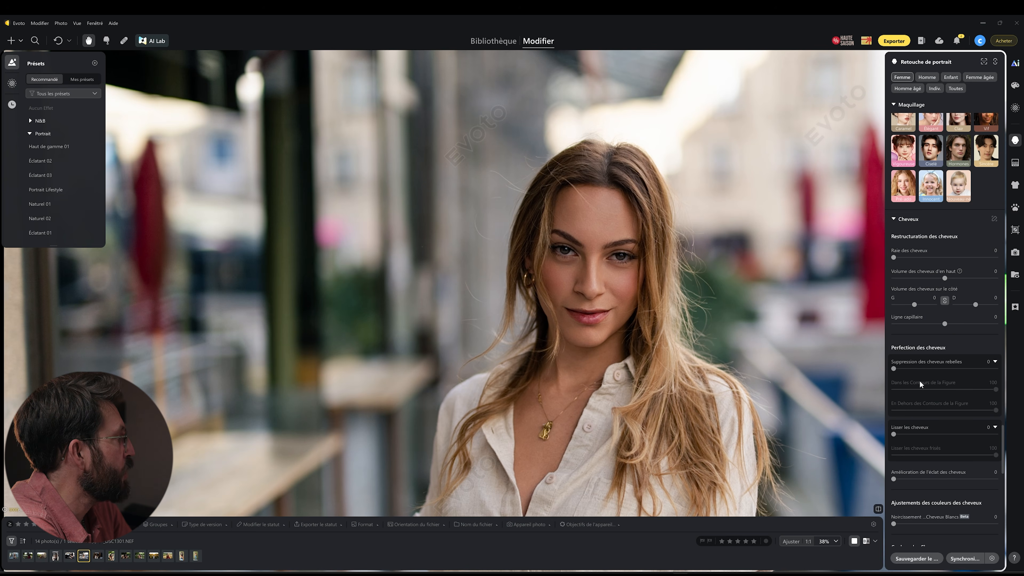
- Set the stray hair removal (Suppression des cheveux rebelles) to 64
left_click_drag(894, 368, 959, 369)
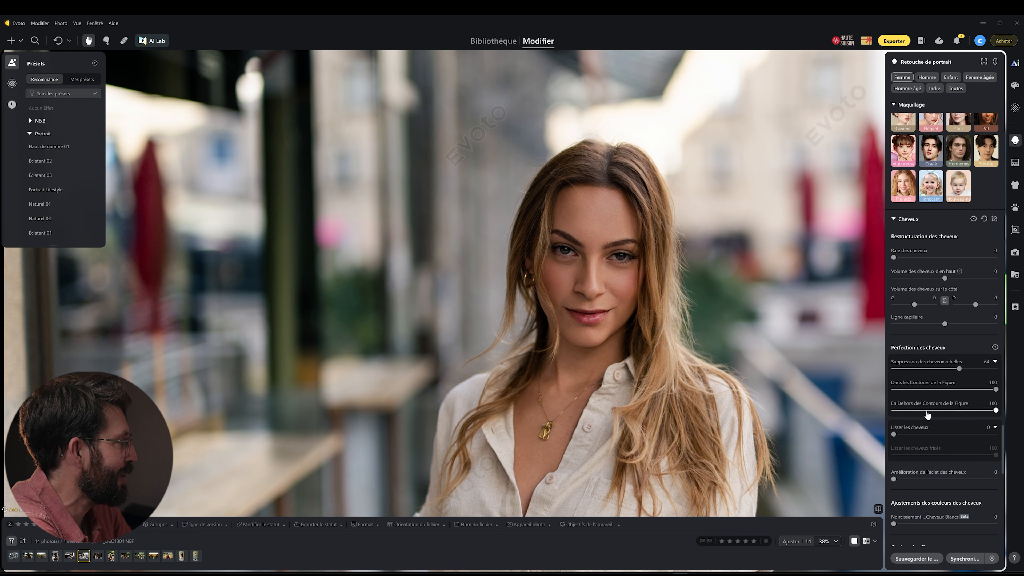
scroll(992, 381, "down", 3)
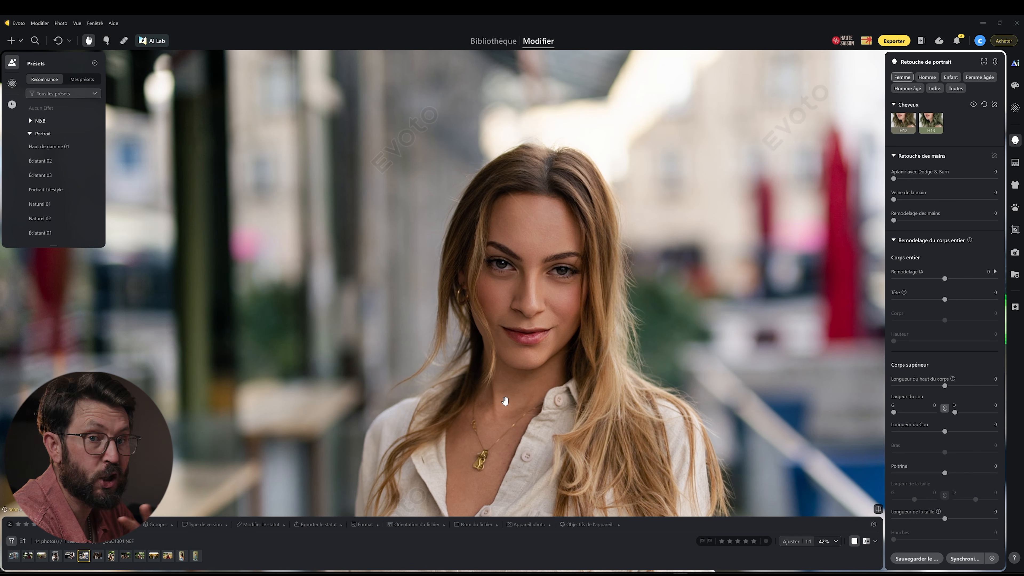
- Smooth the shirt by setting Défroisser les Vêtements to 100 in the clothing retouching
scroll(642, 427, "down", 3)
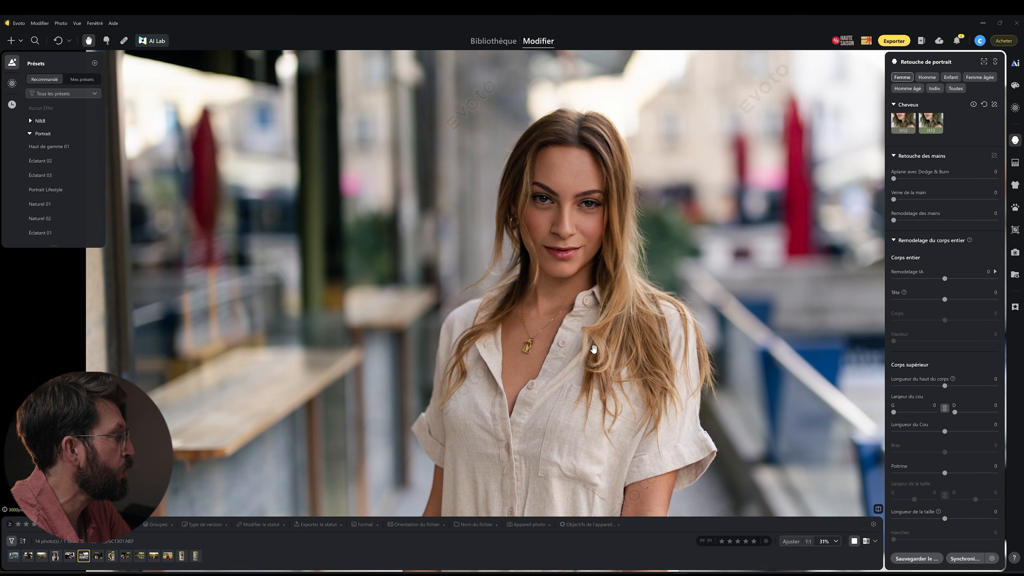
scroll(564, 339, "down", 2)
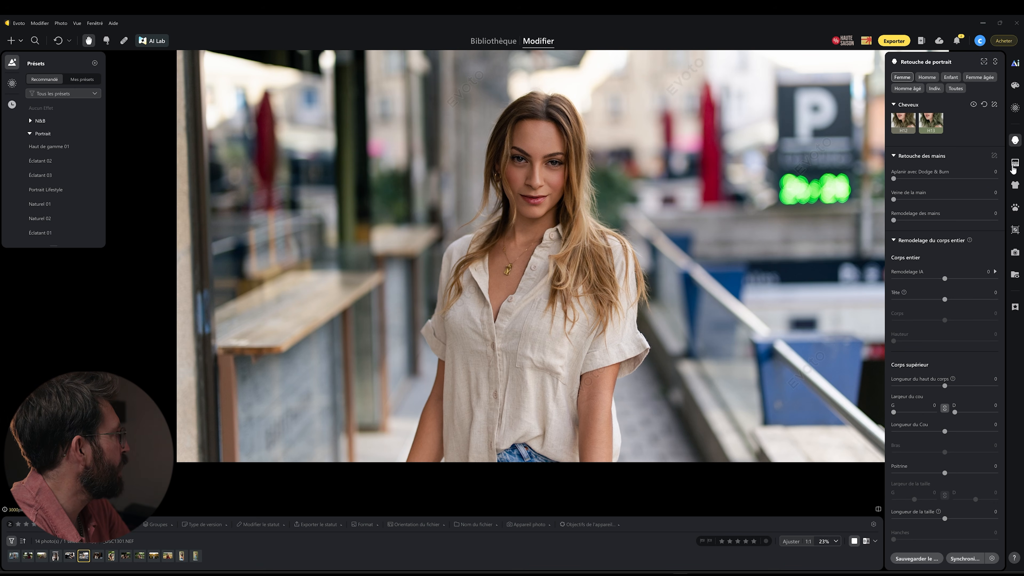
left_click(1015, 186)
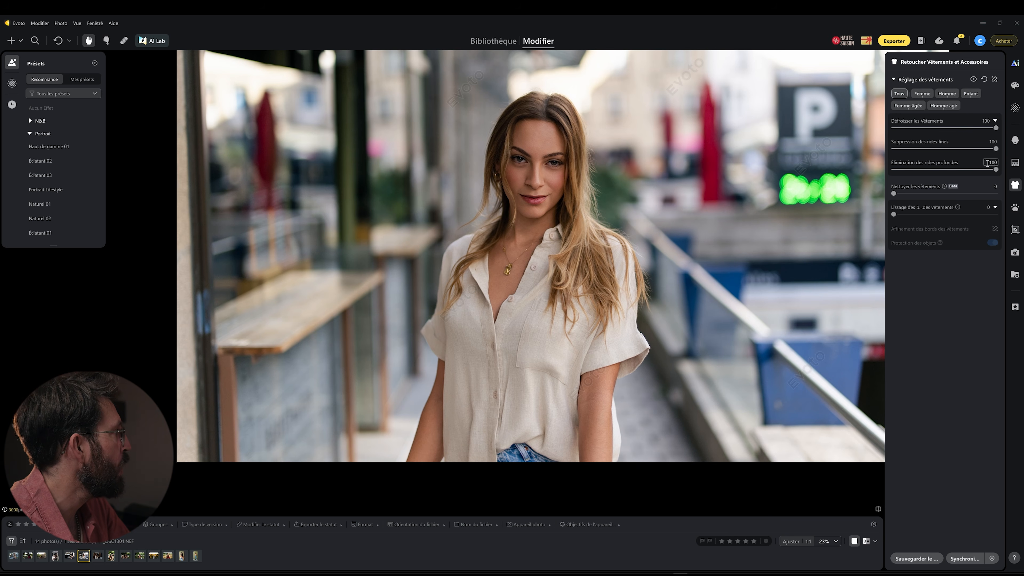
- Try fine-wrinkle suppression and deep-wrinkle elimination at 0 one at a time on the shirt, restoring each to 100
left_click_drag(996, 152, 890, 149)
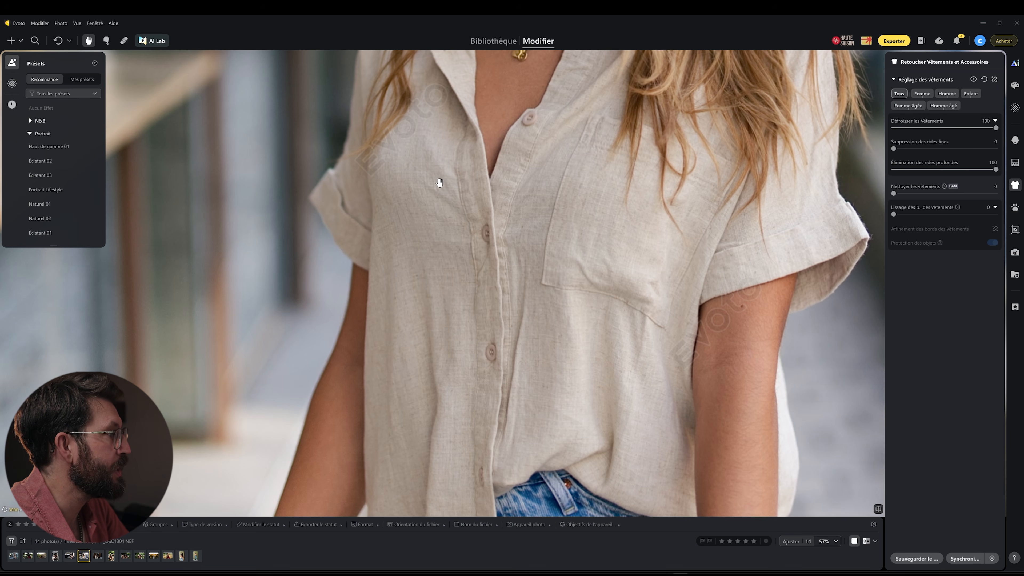
key("ctrl+z")
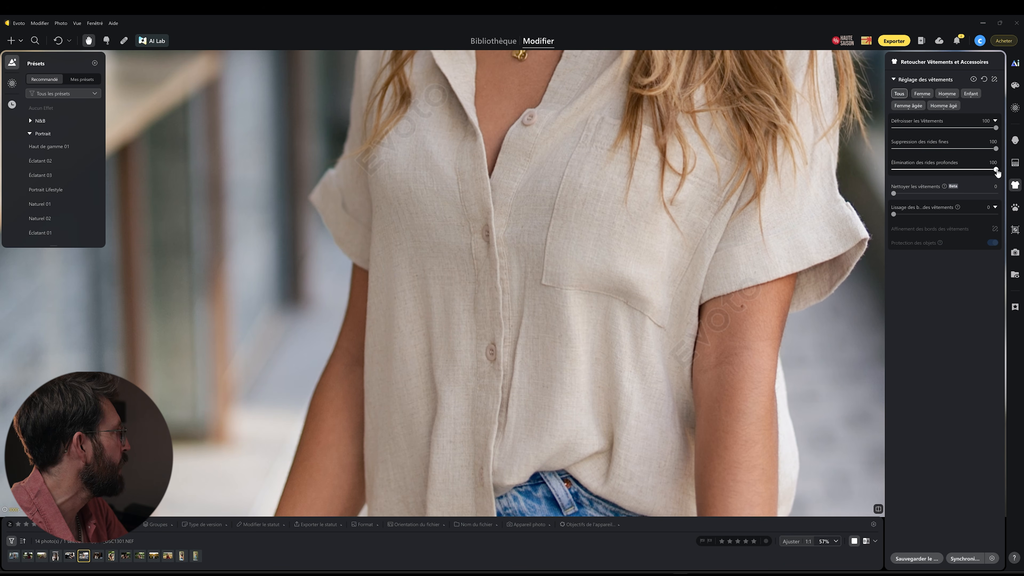
left_click_drag(996, 170, 893, 170)
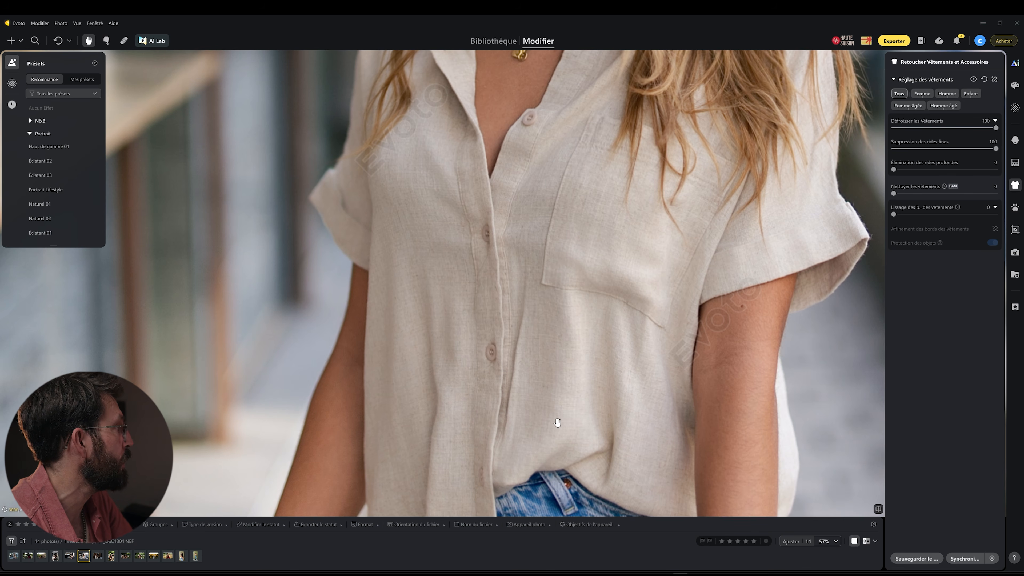
left_click_drag(894, 170, 1014, 170)
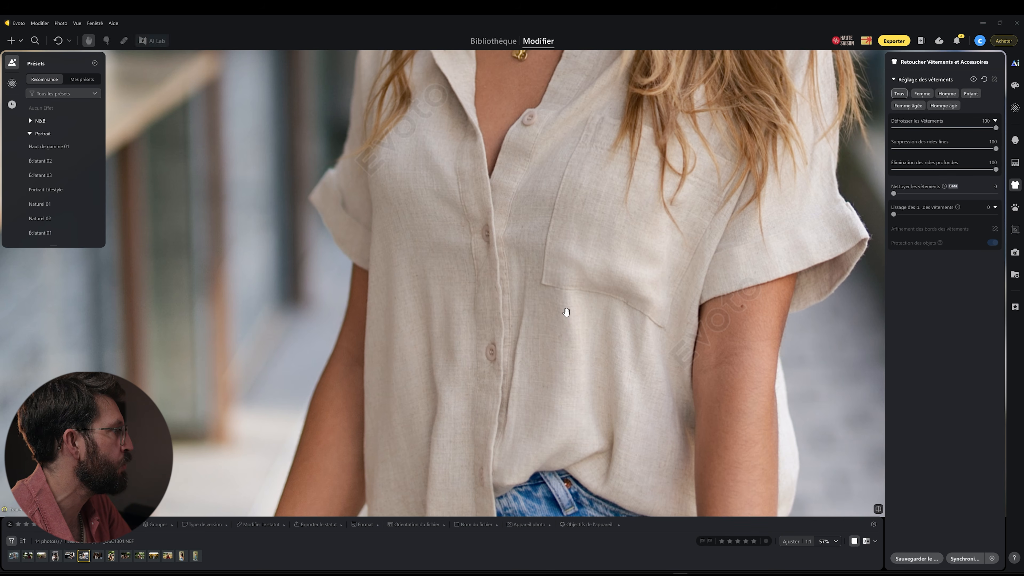
scroll(576, 247, "down", 6)
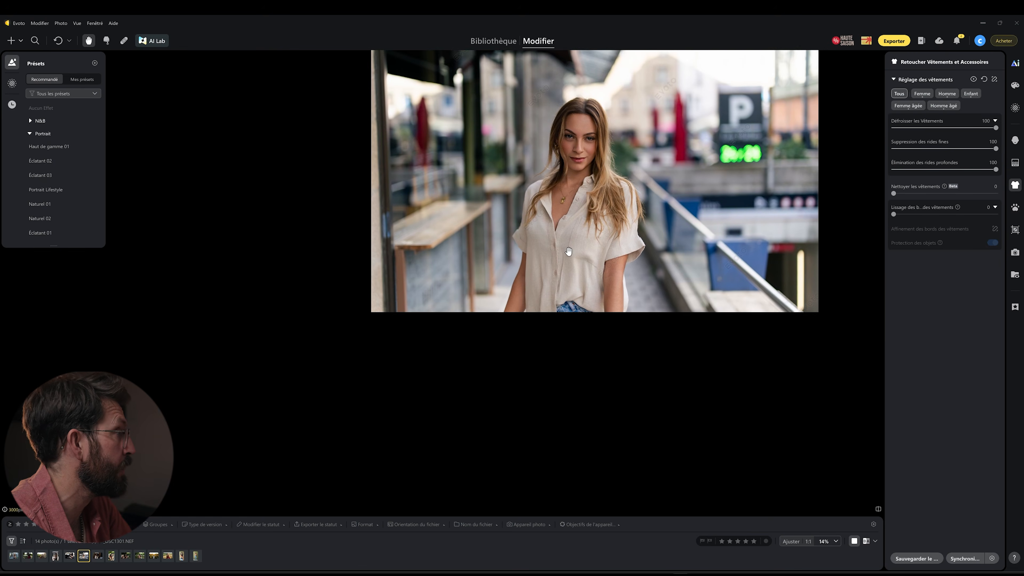
scroll(598, 176, "up", 3)
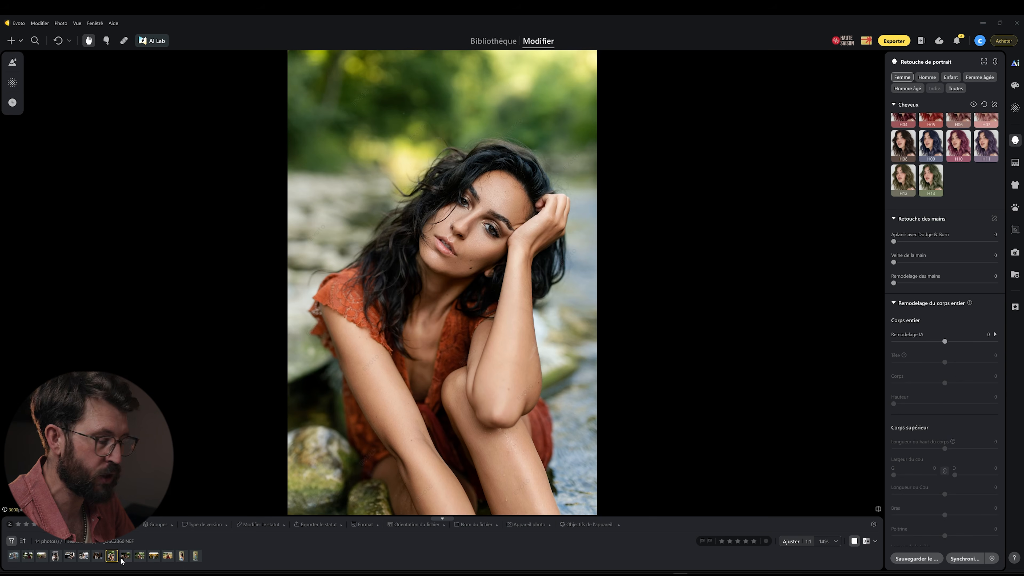
- Synchronise all adjustments except Rogner & Pivoter from the portrait in the orange dress to the next two photos
left_click(139, 557, "ctrl")
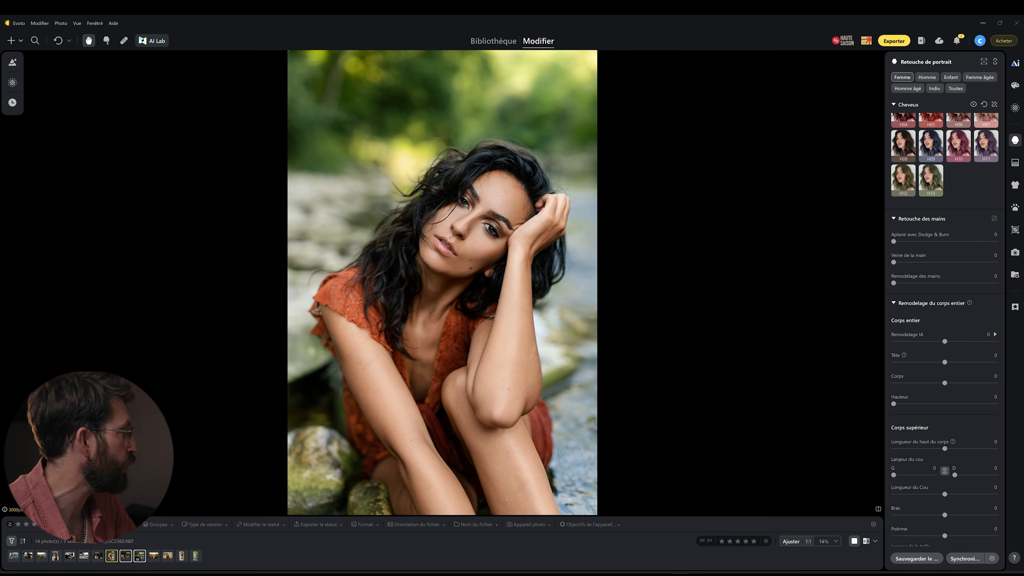
left_click(965, 558)
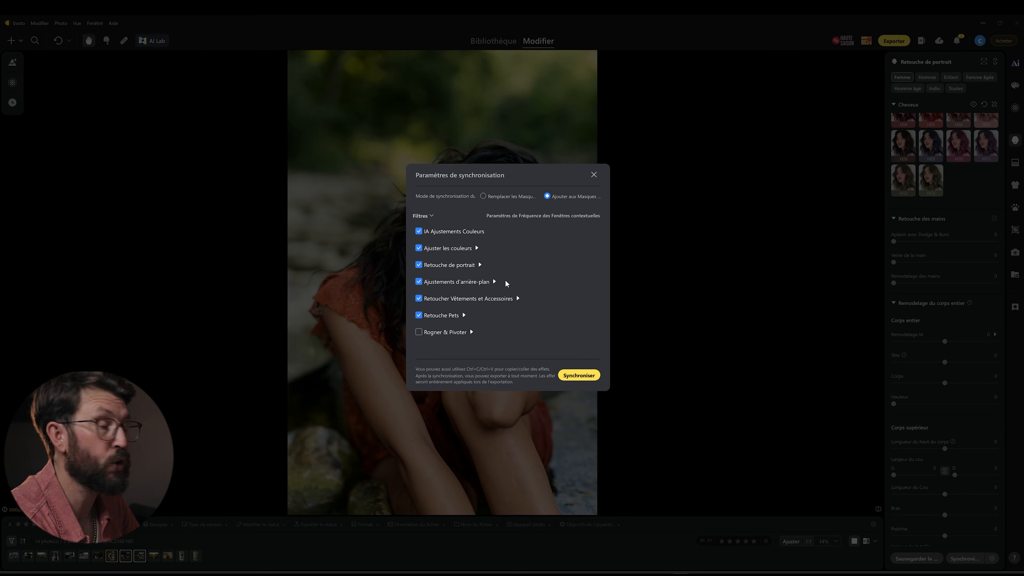
left_click(579, 375)
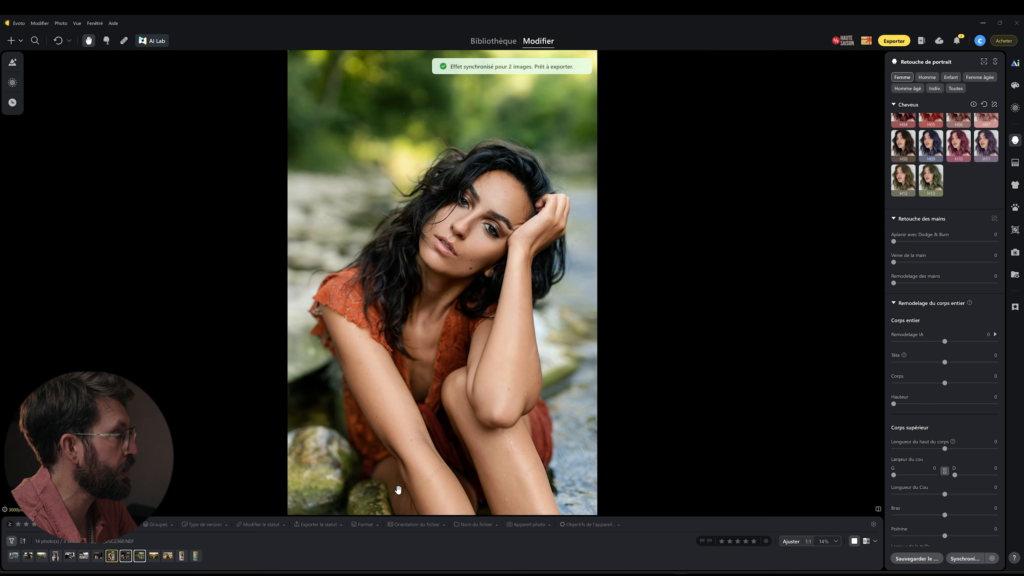
- Review the two synchronised river photos and compare the original and retouched versions of the last one side by side
key("Right")
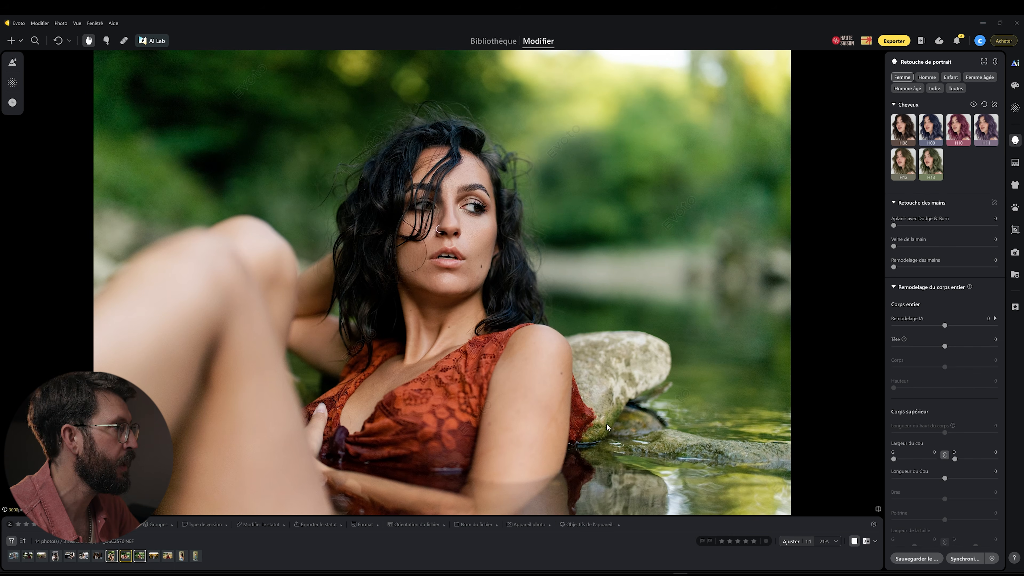
key("Right")
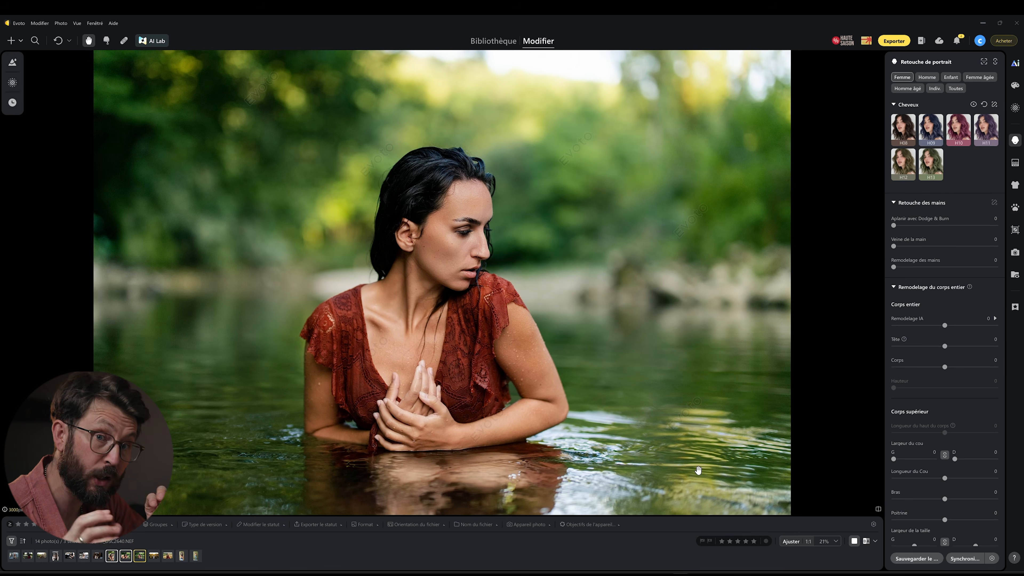
left_click(866, 541)
scroll(257, 327, "up", 3)
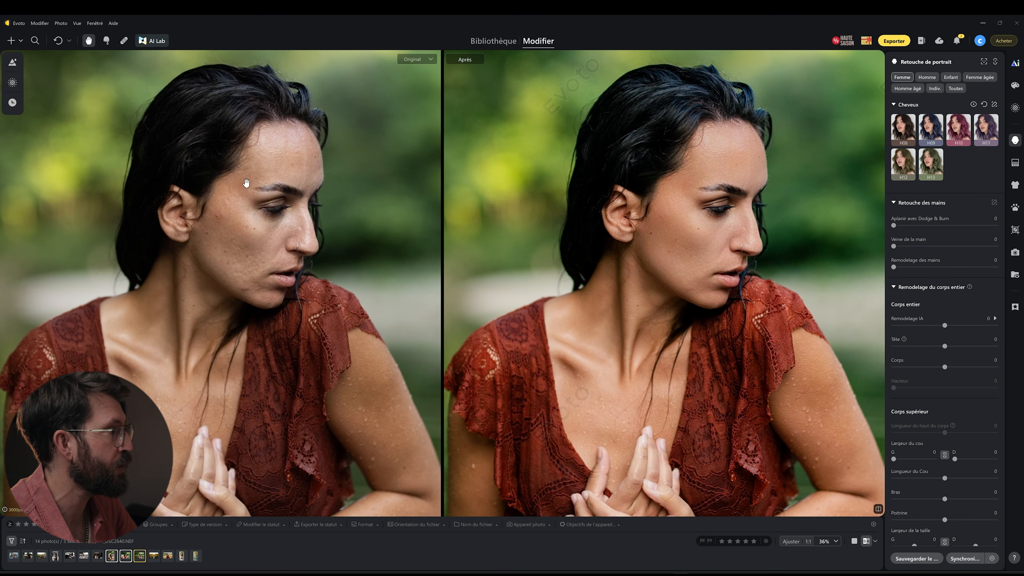
left_click_drag(624, 391, 613, 380)
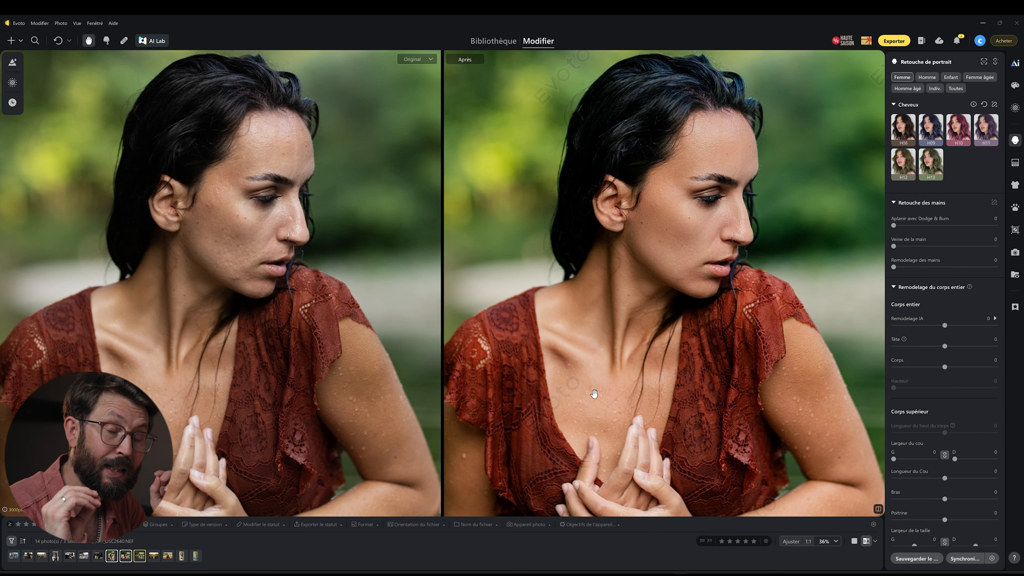
left_click_drag(294, 362, 297, 346)
left_click_drag(774, 402, 718, 394)
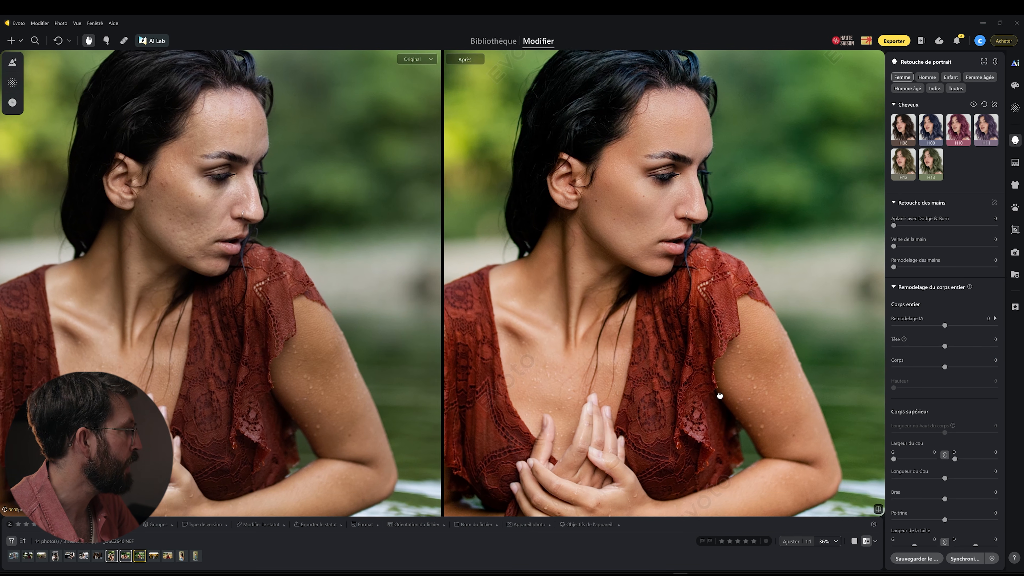
left_click_drag(542, 440, 506, 434)
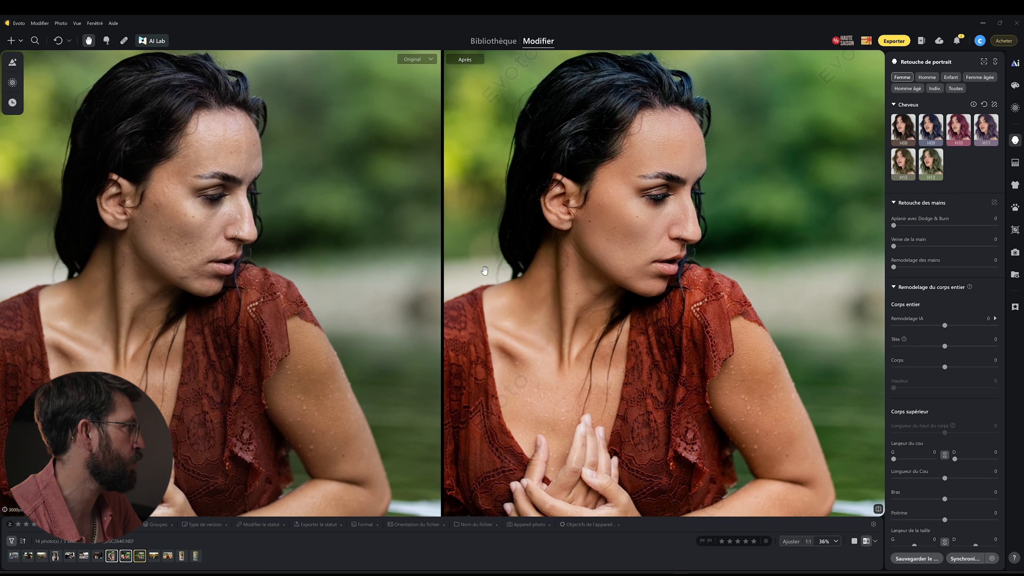
left_click_drag(504, 272, 524, 274)
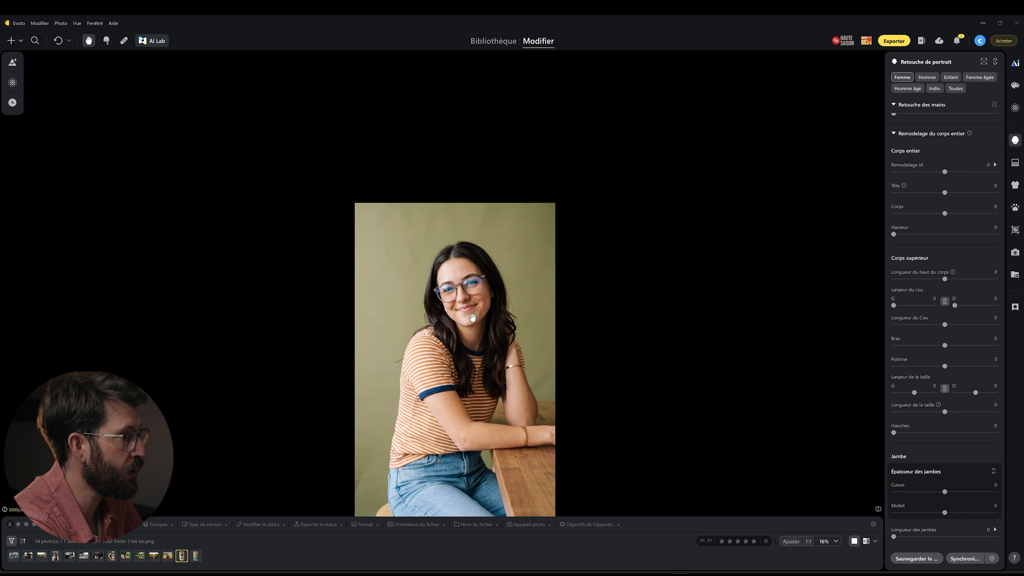
- Remove the lens reflections in the portrait of the woman with glasses by setting Supprimer les reflets des lunettes to 100
scroll(471, 310, "up", 3)
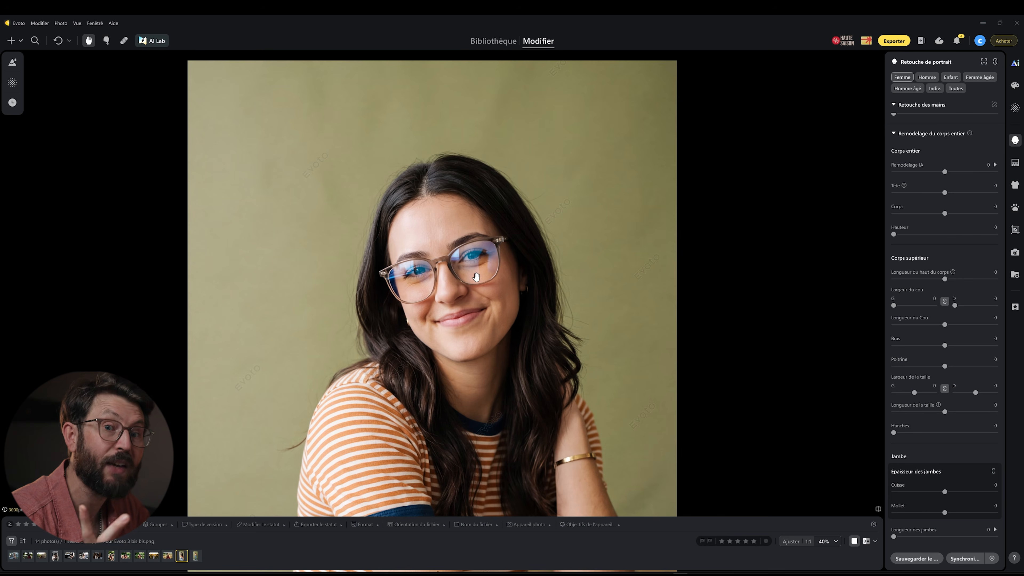
left_click(1016, 143)
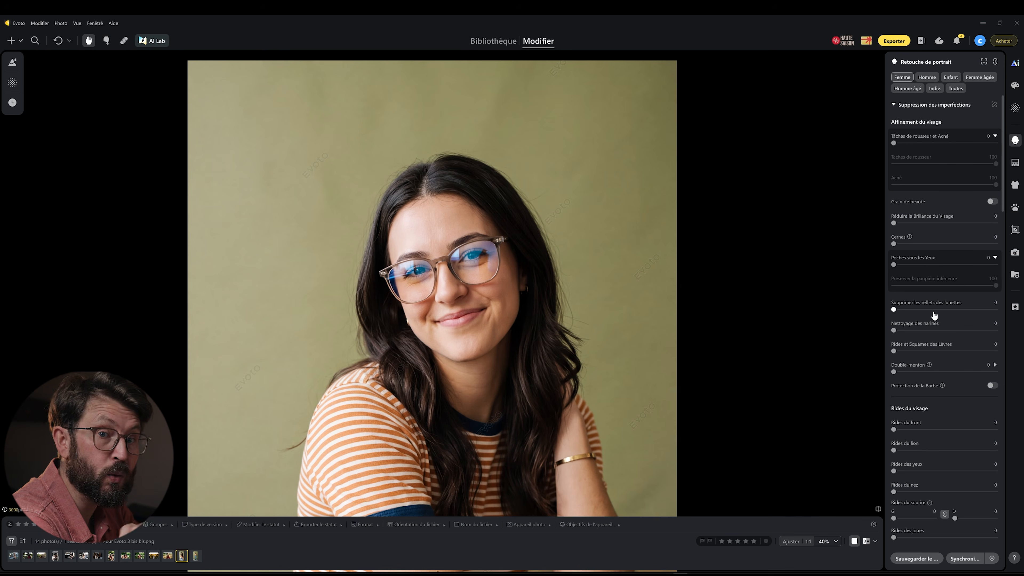
left_click_drag(894, 309, 1023, 316)
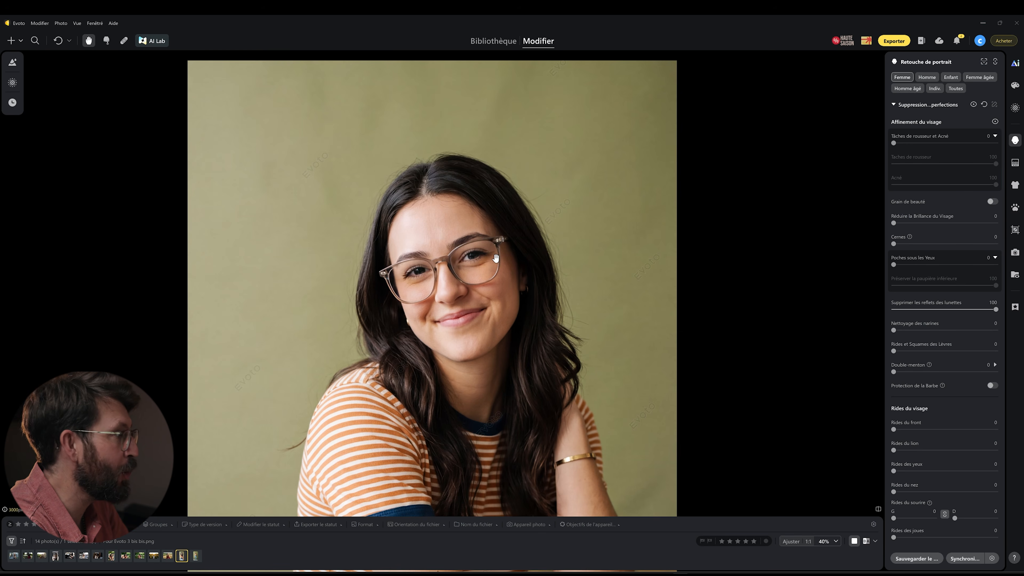
scroll(497, 264, "down", 3)
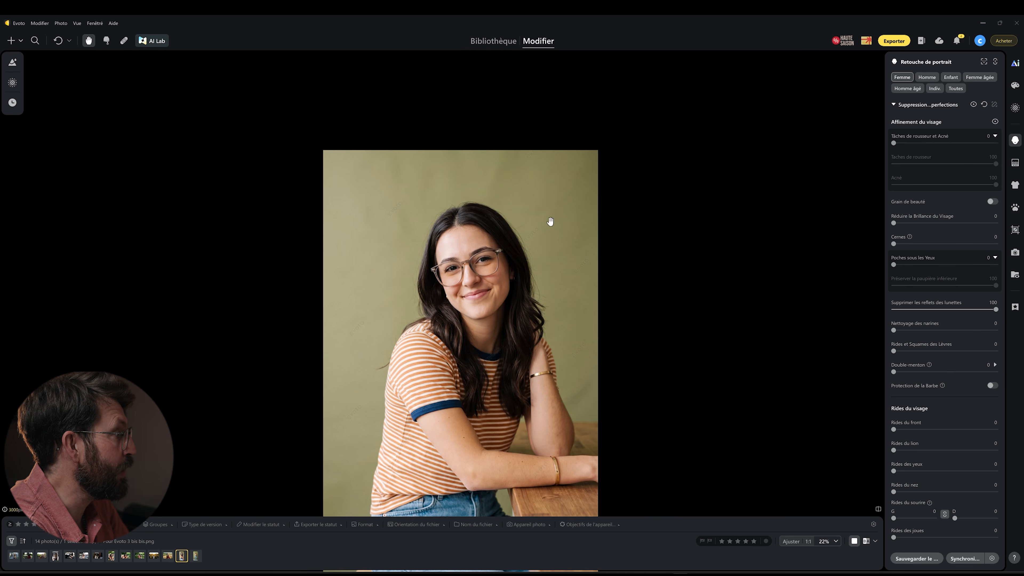
- Set the glasses reflection removal to 0 and back to 100 to compare the lenses with and without reflections
left_click_drag(996, 309, 692, 359)
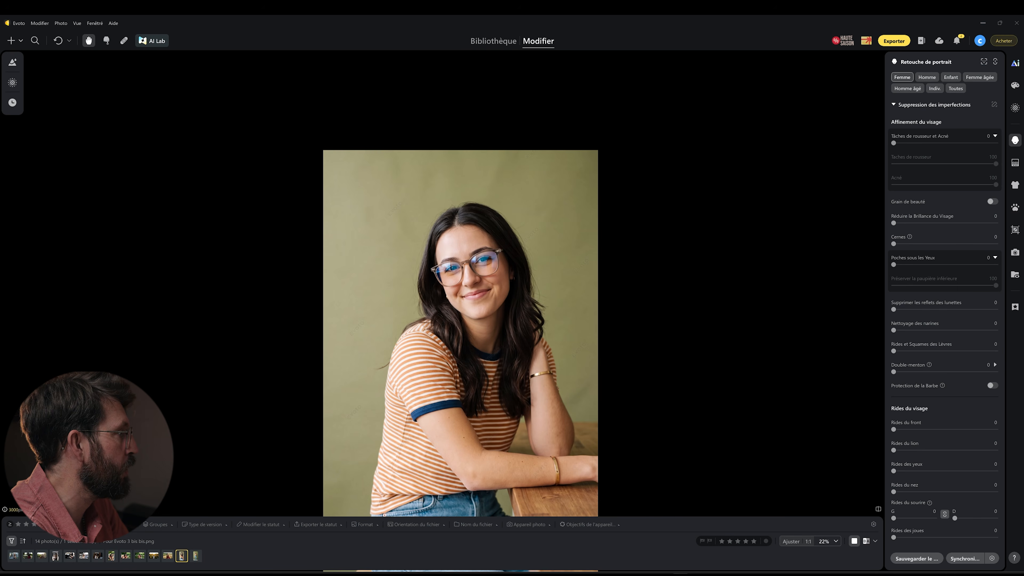
left_click_drag(894, 310, 1004, 316)
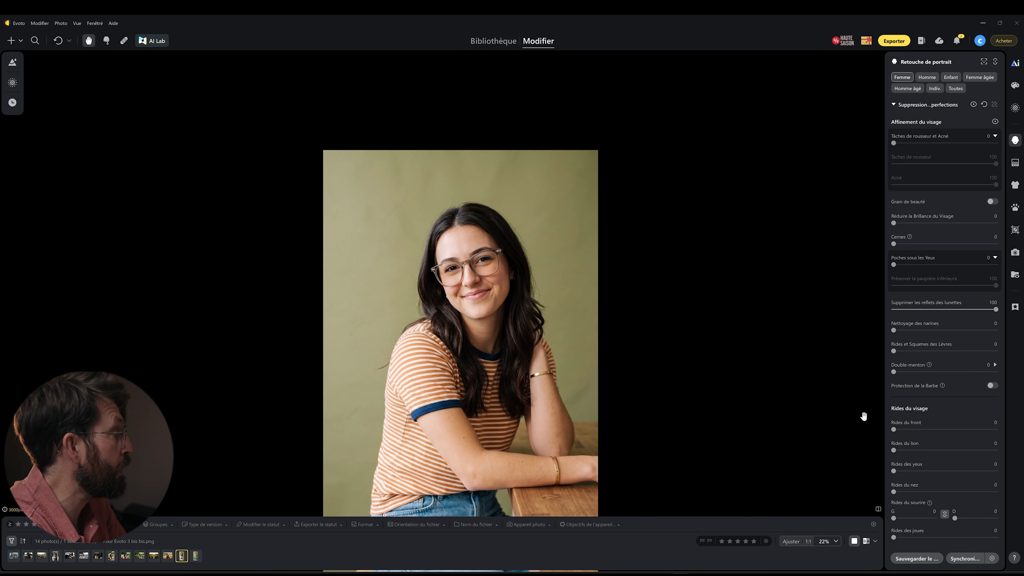
left_click_drag(960, 310, 961, 311)
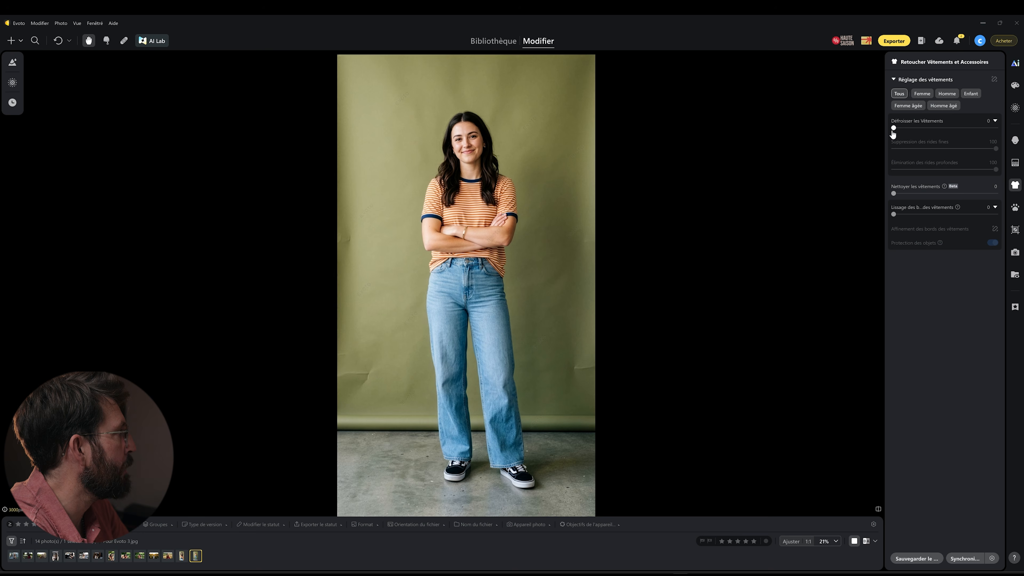
- Smooth the clothing in the full-length studio portrait by setting Défroisser les Vêtements to 47
left_click_drag(894, 128, 941, 128)
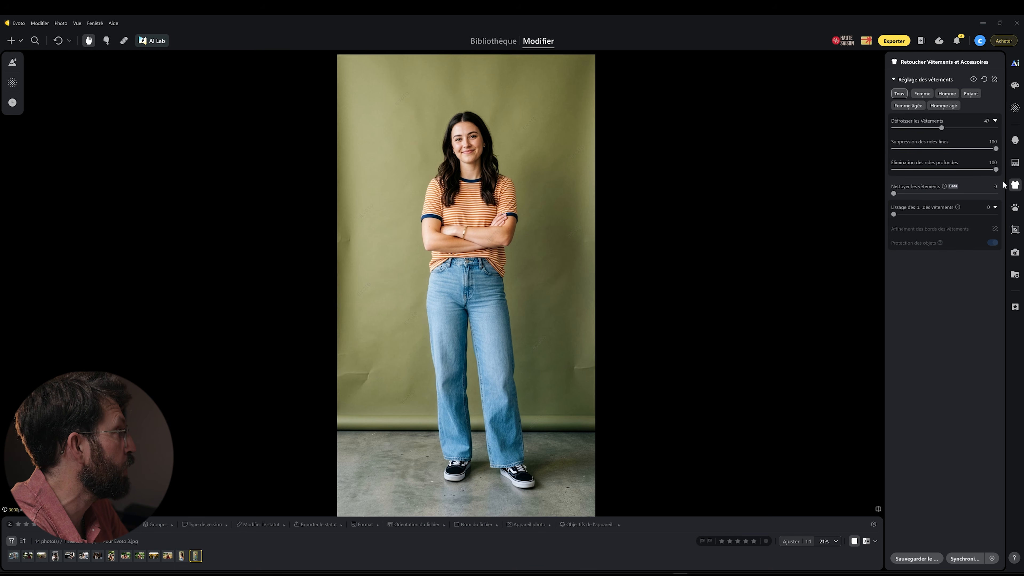
- Enable Nettoyer l'Arrière-plan on the full-length studio portrait with Sol at 0, and turn on Unifier l'éclairage
left_click(1015, 169)
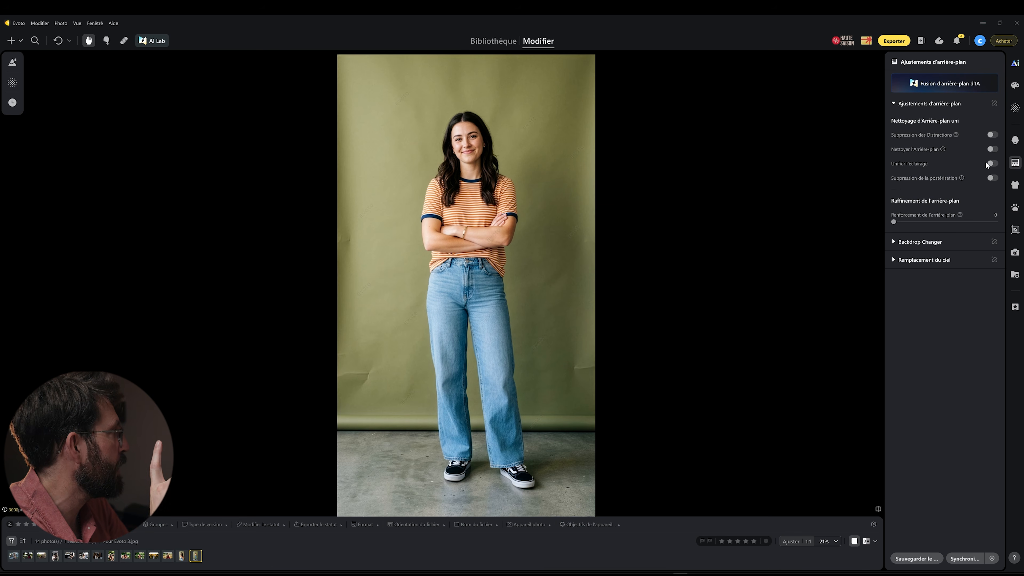
left_click(992, 149)
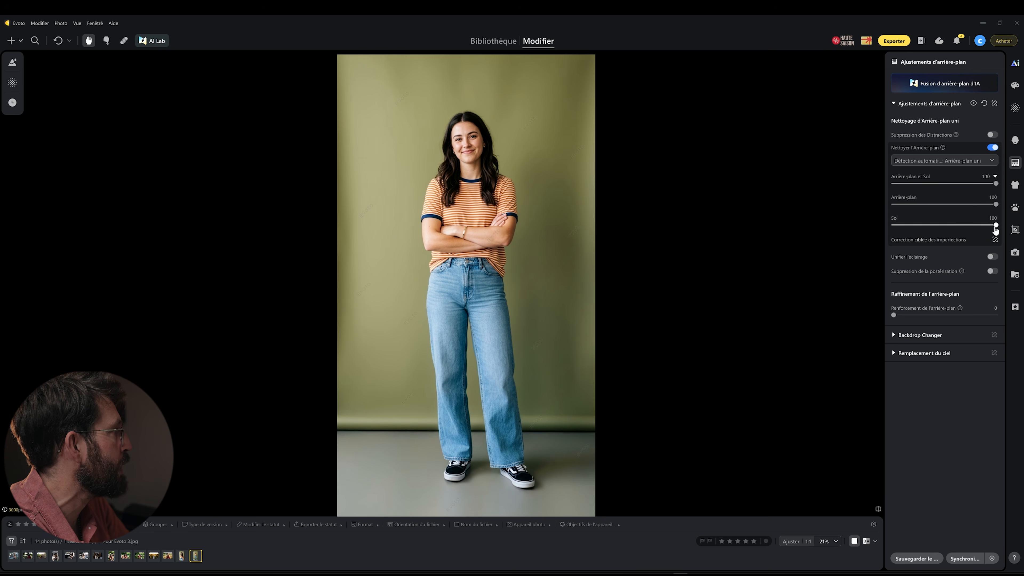
left_click_drag(998, 228, 893, 226)
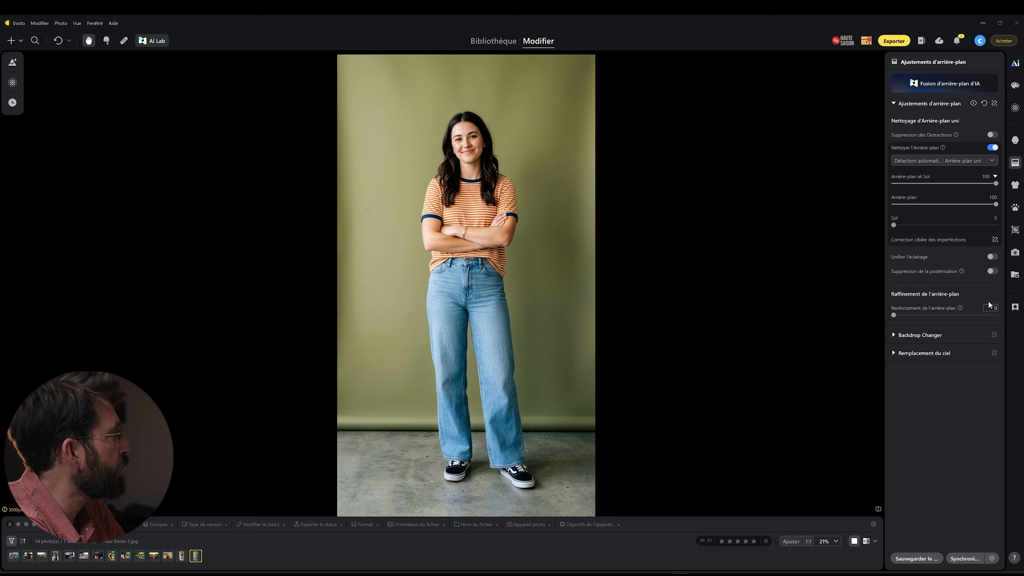
left_click(992, 257)
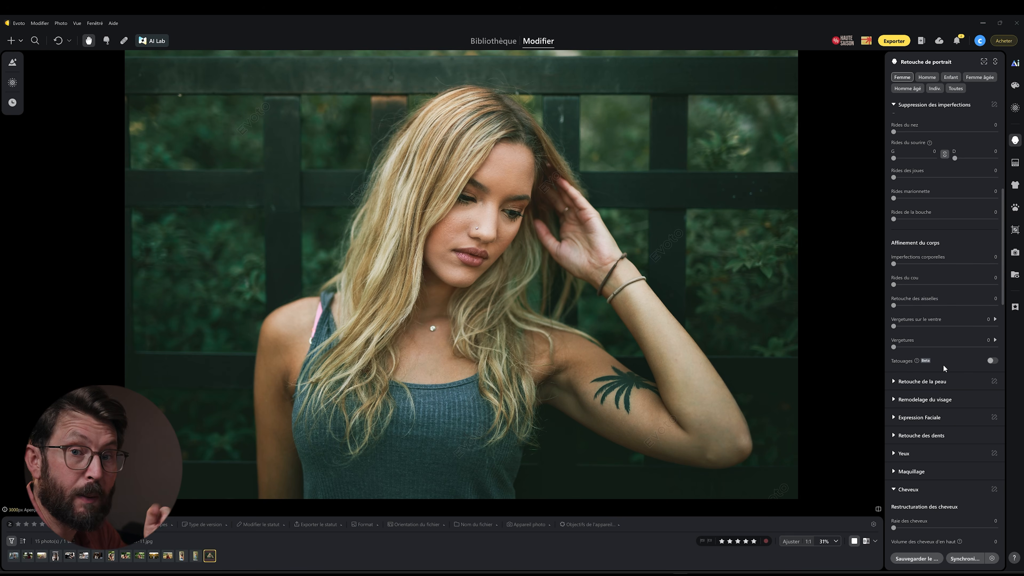
- Turn on Tatouages removal for the palm tree tattoo on the blonde woman's arm
scroll(753, 381, "up", 2)
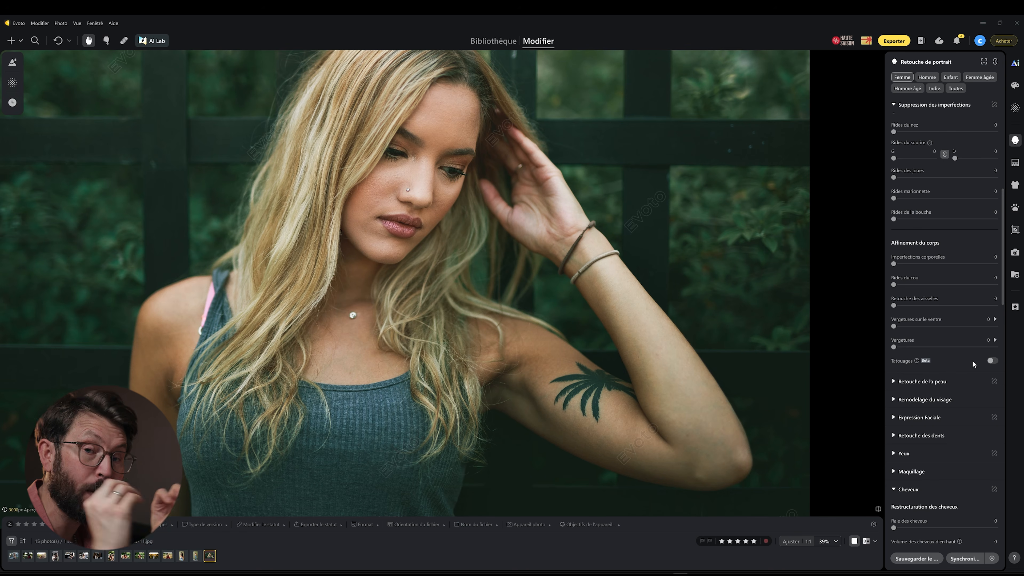
left_click(993, 360)
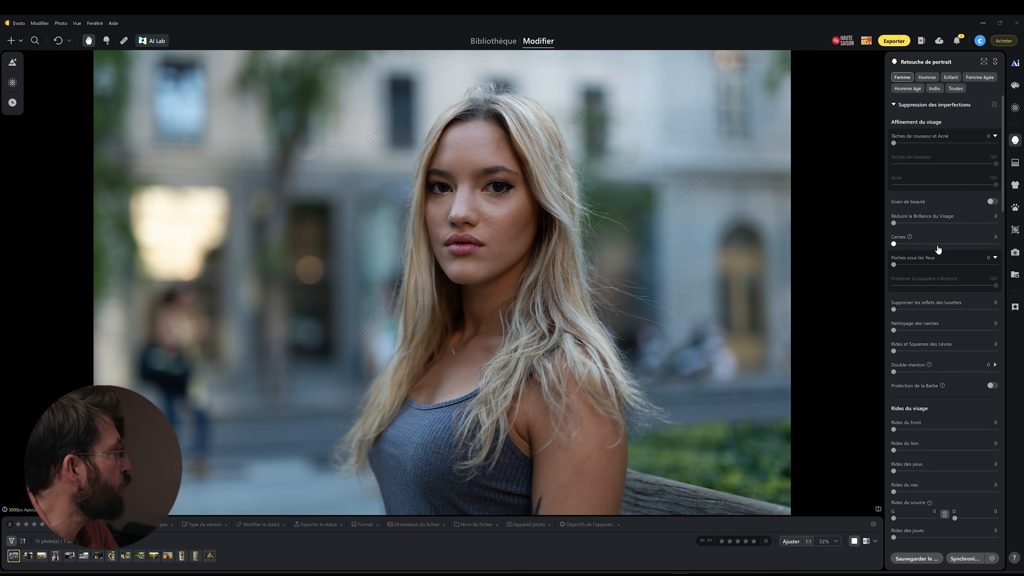
- Compare the original and retouched versions of the blonde woman's street portrait side by side
scroll(944, 282, "down", 10)
left_click(983, 444)
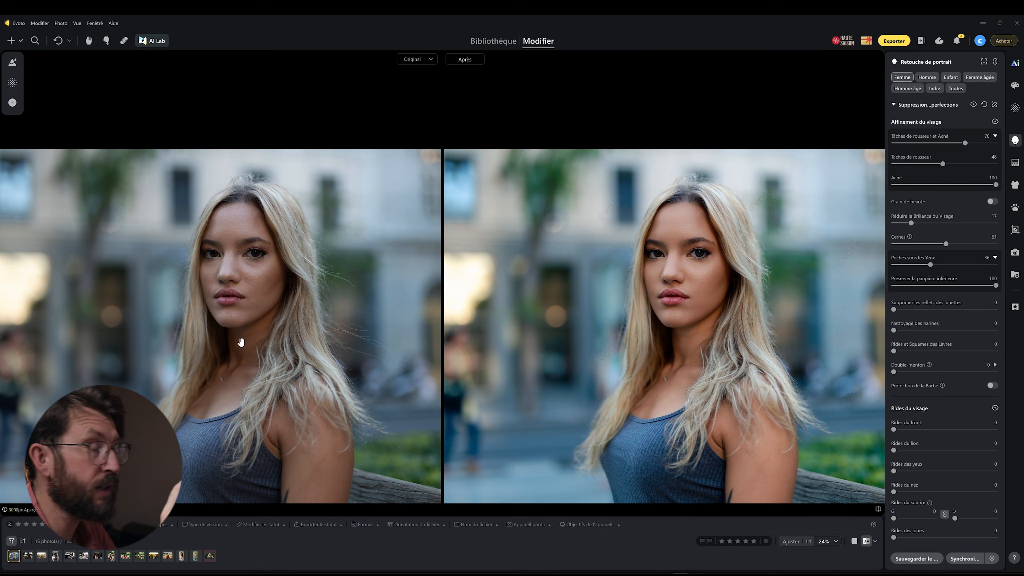
scroll(303, 348, "down", 2)
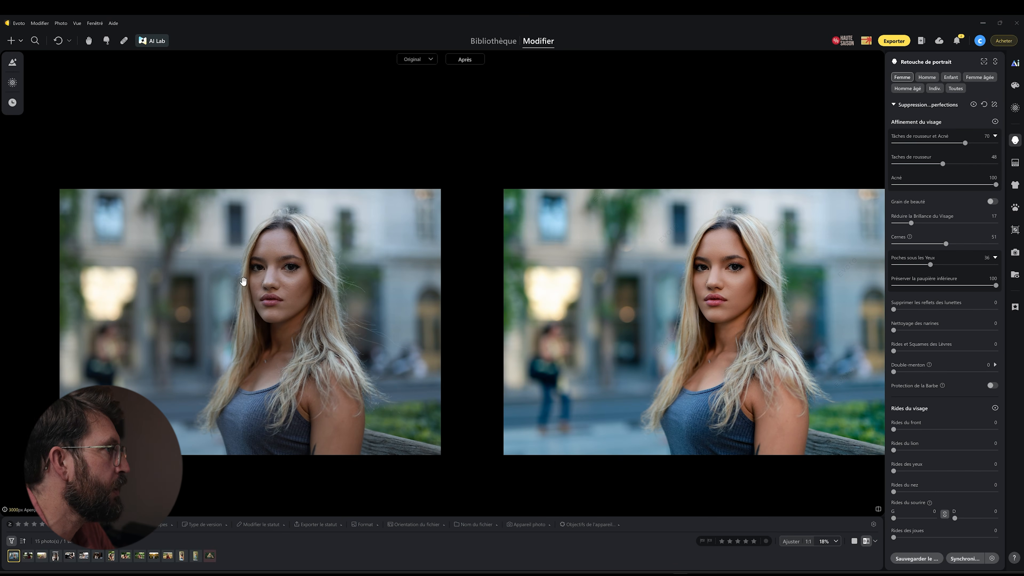
- Remove the blurred passer-by from the street portrait with Supprimer les passants in AI Lab, compare the generated results and select the first
left_click(154, 42)
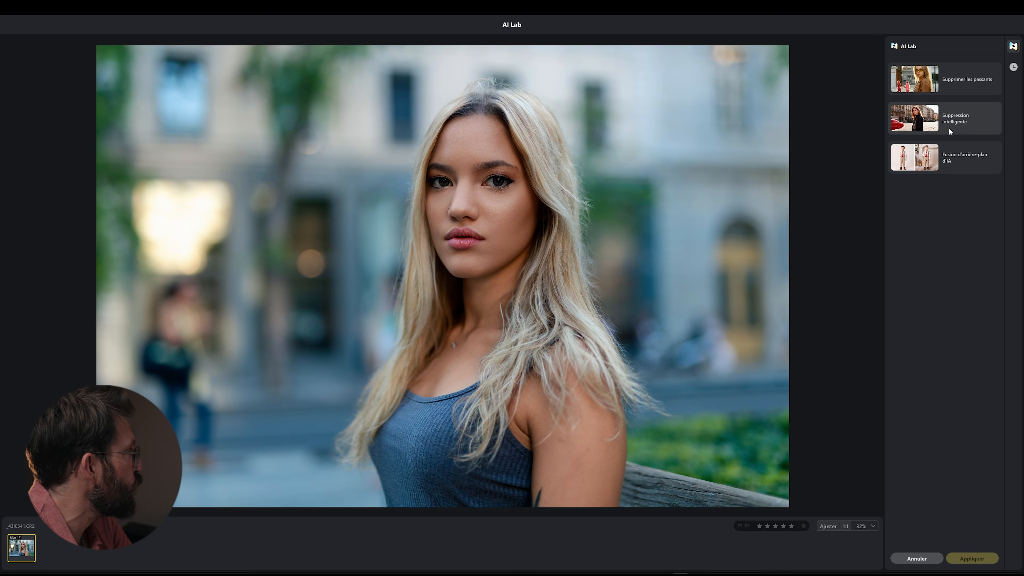
mouse_move(947, 122)
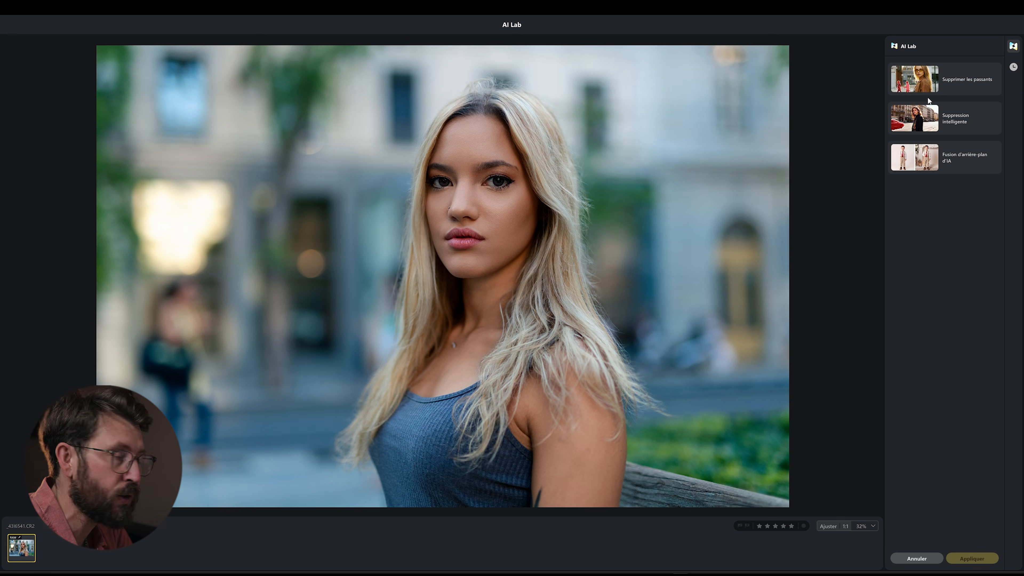
left_click(930, 80)
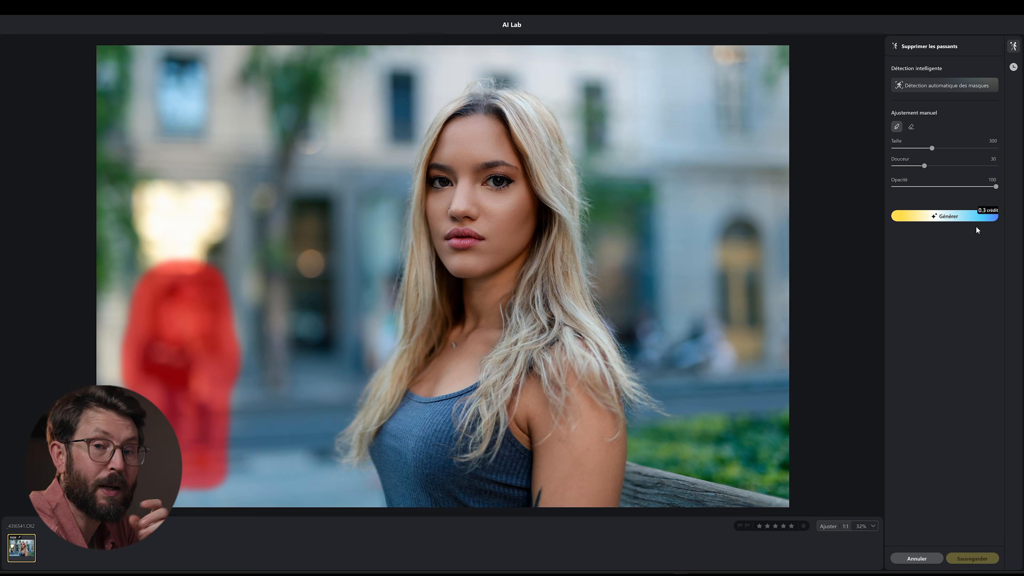
left_click(964, 218)
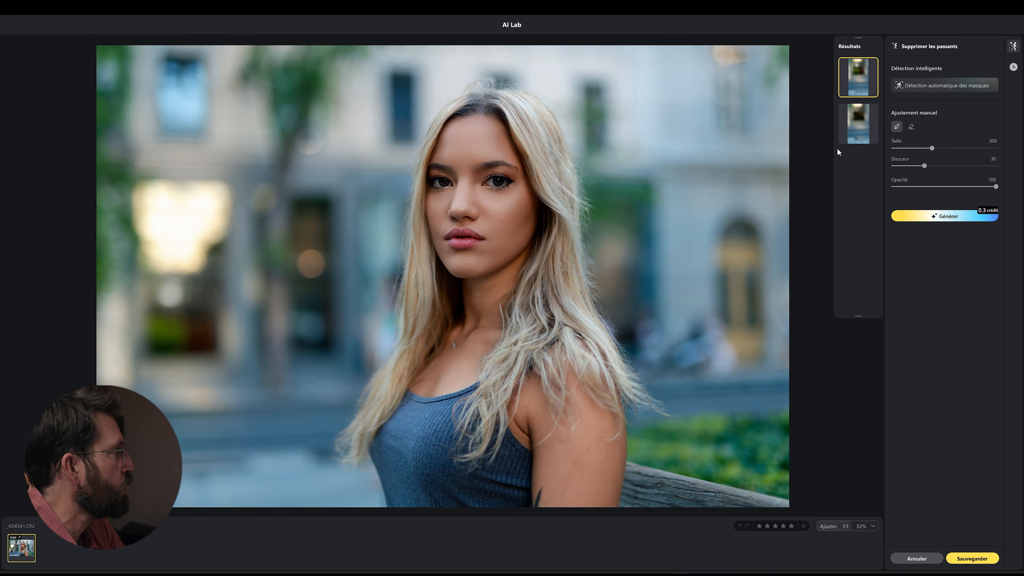
left_click(861, 117)
left_click(866, 64)
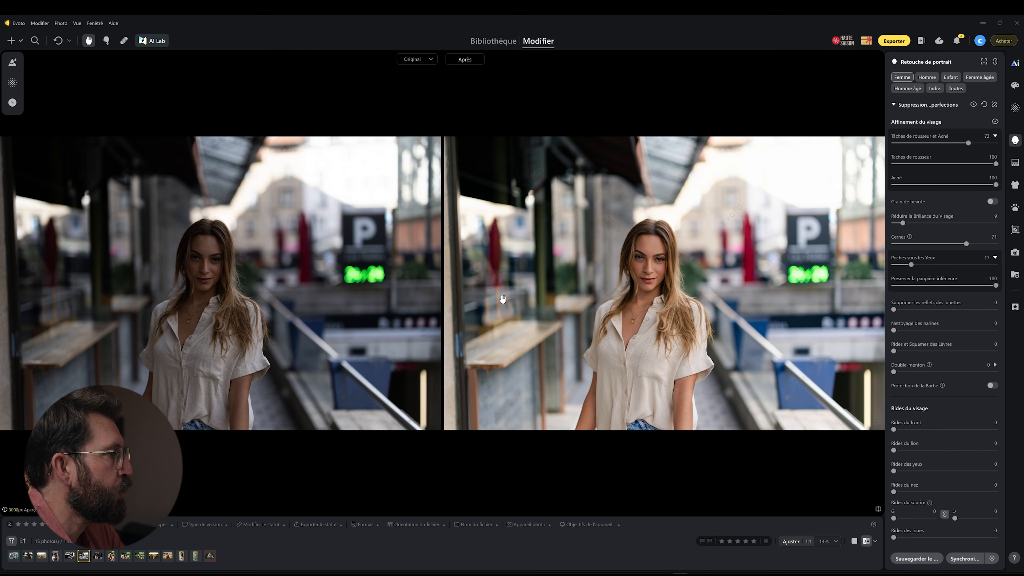
- Mask the parking sign behind the woman in the beige shirt and remove it with AI Lab's Suppression intelligente in Suppression magique mode
left_click(155, 41)
left_click(930, 123)
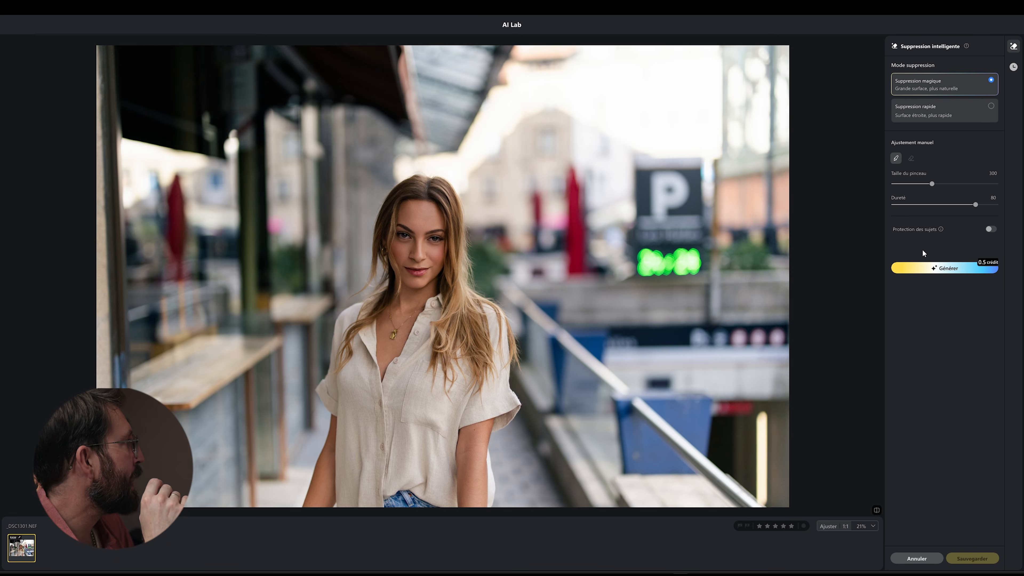
left_click(932, 269)
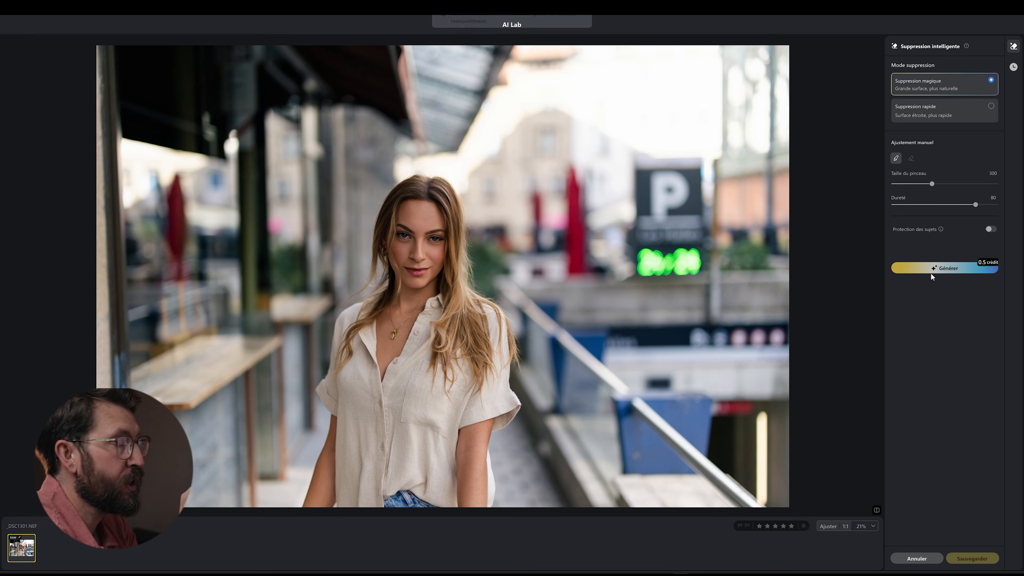
scroll(630, 278, "up", 4)
scroll(629, 278, "down", 5)
mouse_move(644, 193)
left_mouse_down()
mouse_move(699, 190)
mouse_move(692, 282)
mouse_move(650, 278)
mouse_move(643, 195)
mouse_move(648, 277)
mouse_move(657, 202)
mouse_move(663, 265)
mouse_move(666, 199)
mouse_move(678, 268)
mouse_move(681, 198)
left_mouse_up()
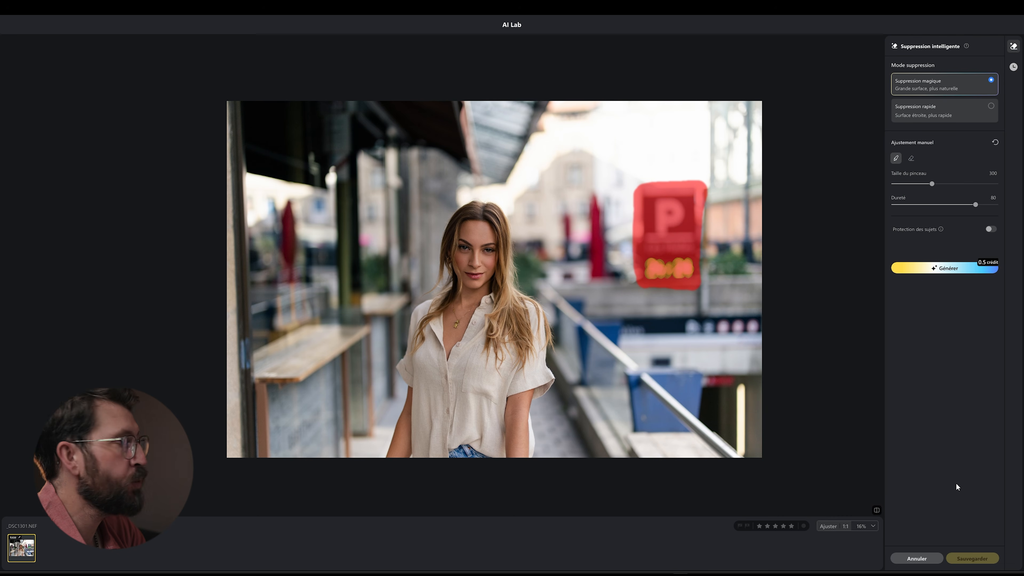
left_click(940, 270)
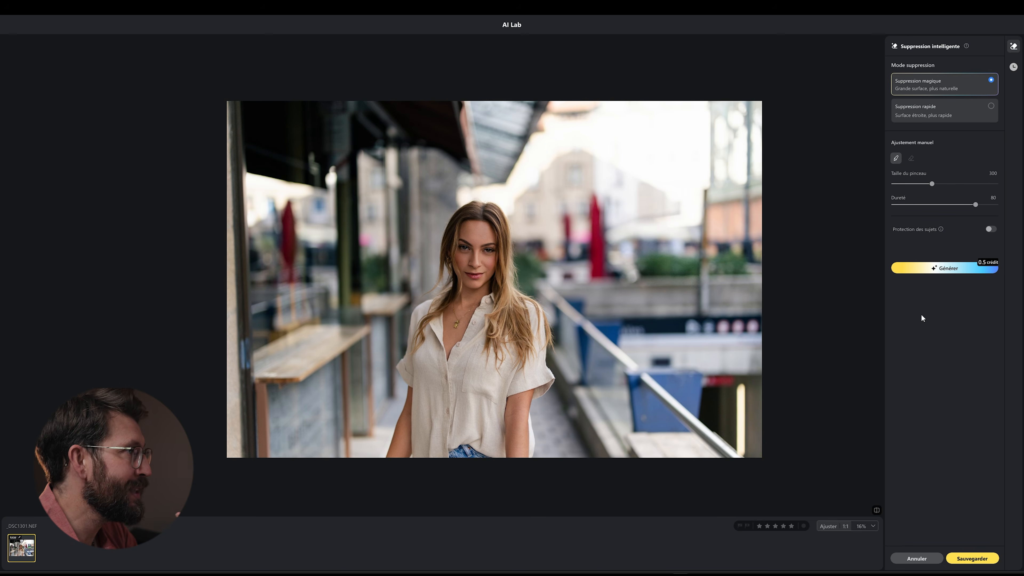